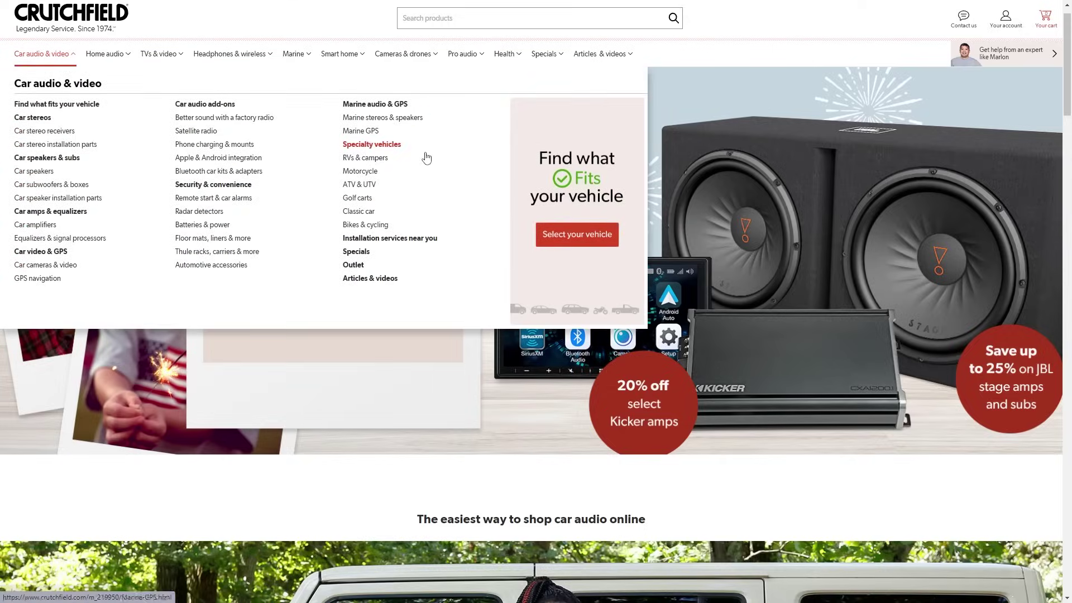
Step: Choose a 2020 Ford F-150 XL Pickup SuperCrew Cab as the vehicle in the fit finder
left_click(559, 234)
left_click(497, 196)
left_click(491, 283)
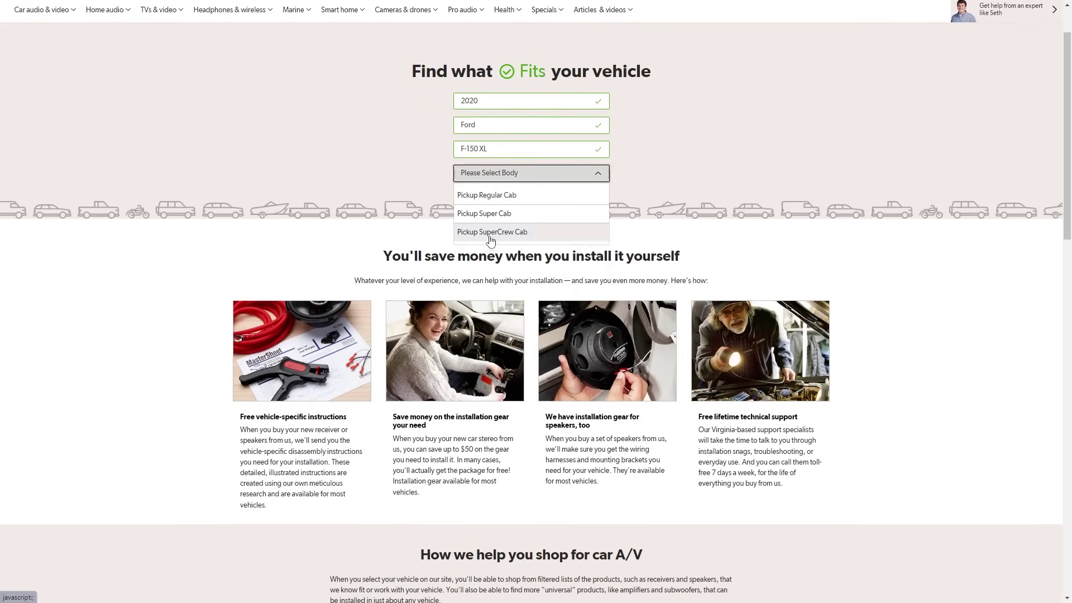
left_click(491, 239)
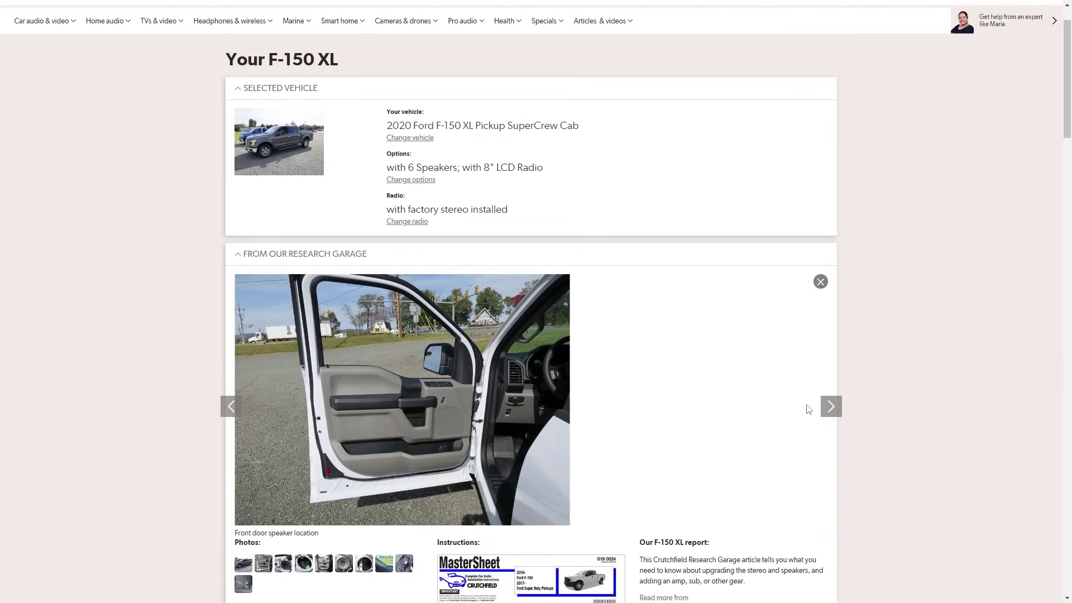
Step: Browse the F-150 XL research garage photos onward from the front door speaker location
left_click(827, 407)
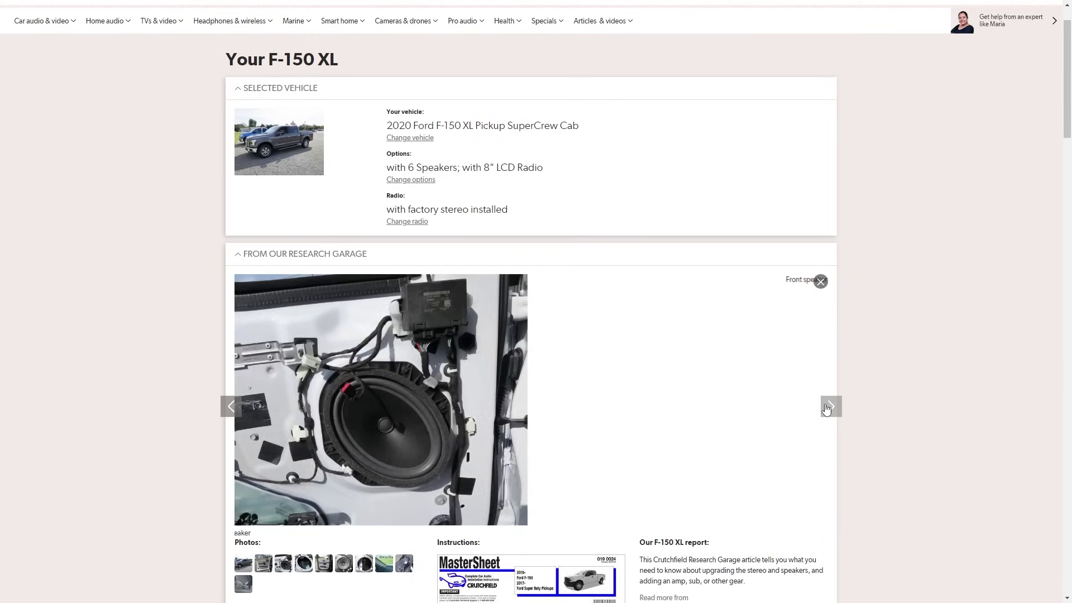
left_click(827, 407)
left_click(826, 407)
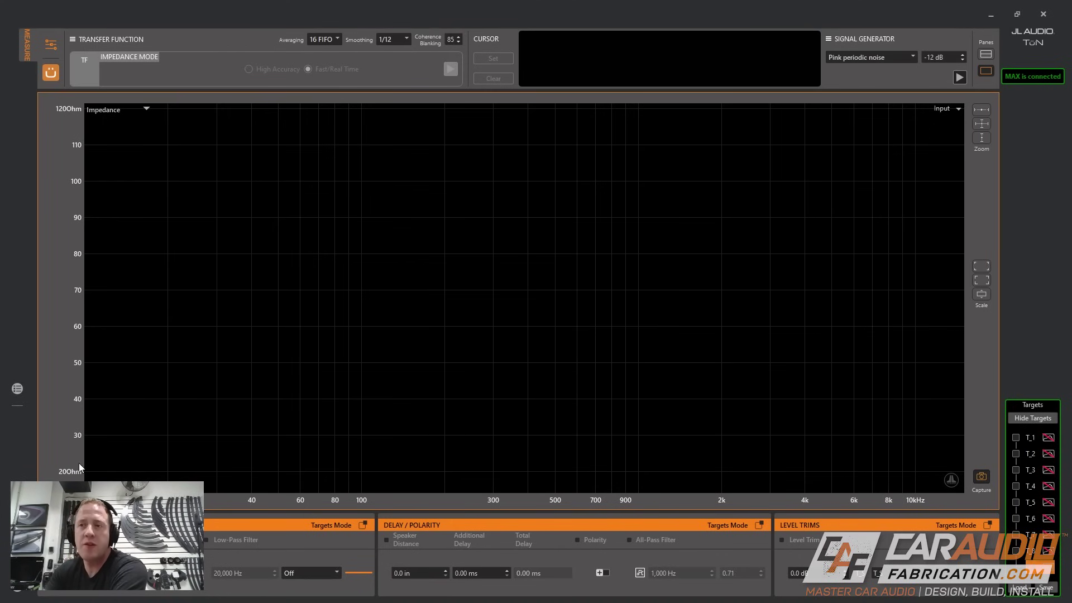
Step: Switch to TüN and check the TF1 Impedance Mode switch in the measurement setup settings
left_click(52, 49)
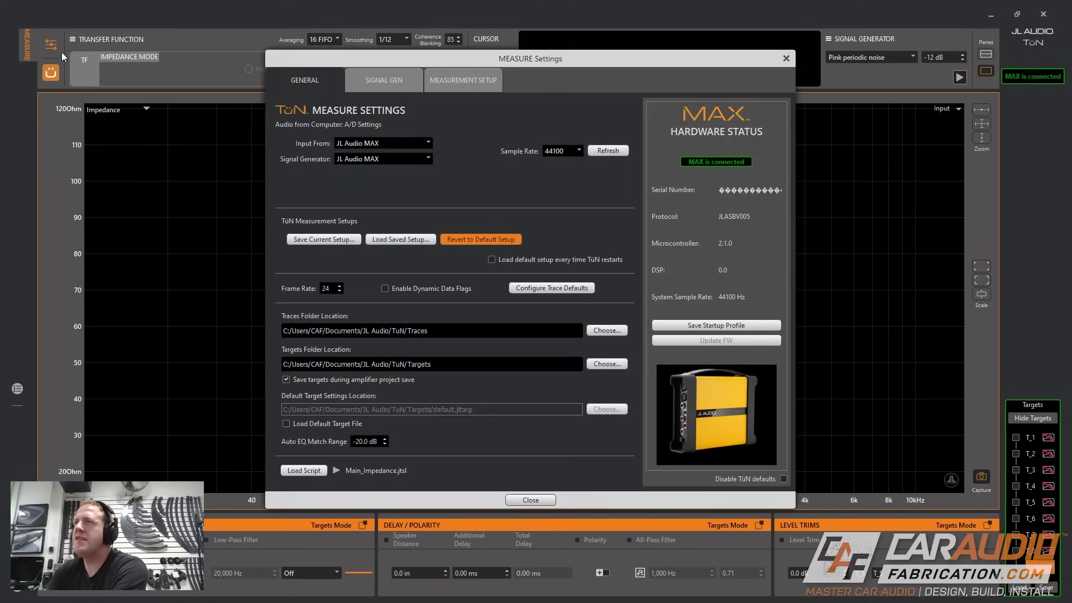
left_click(475, 81)
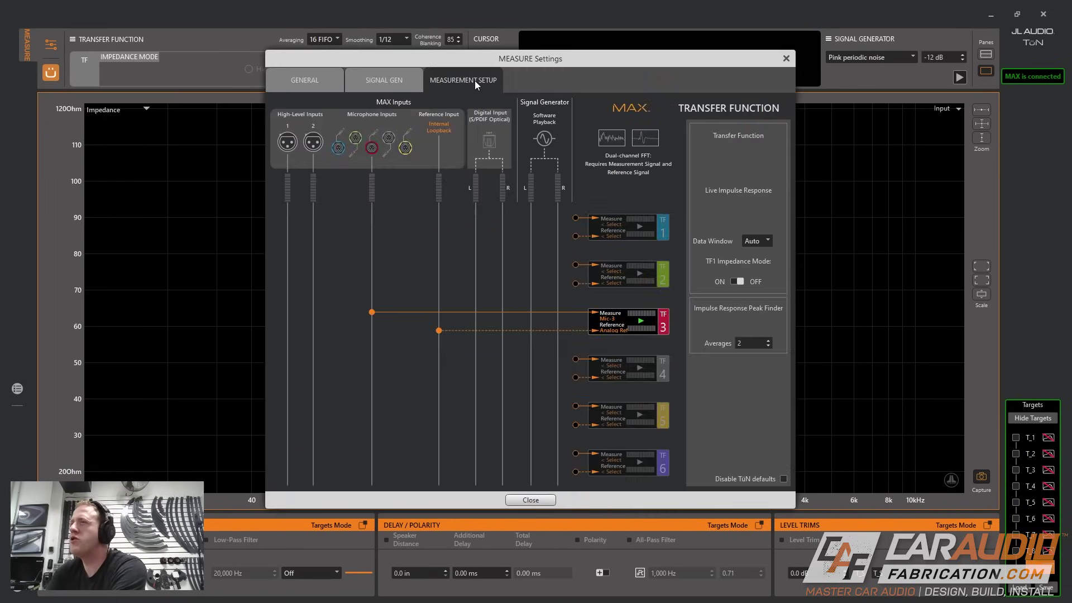
left_click(737, 282)
left_click(786, 58)
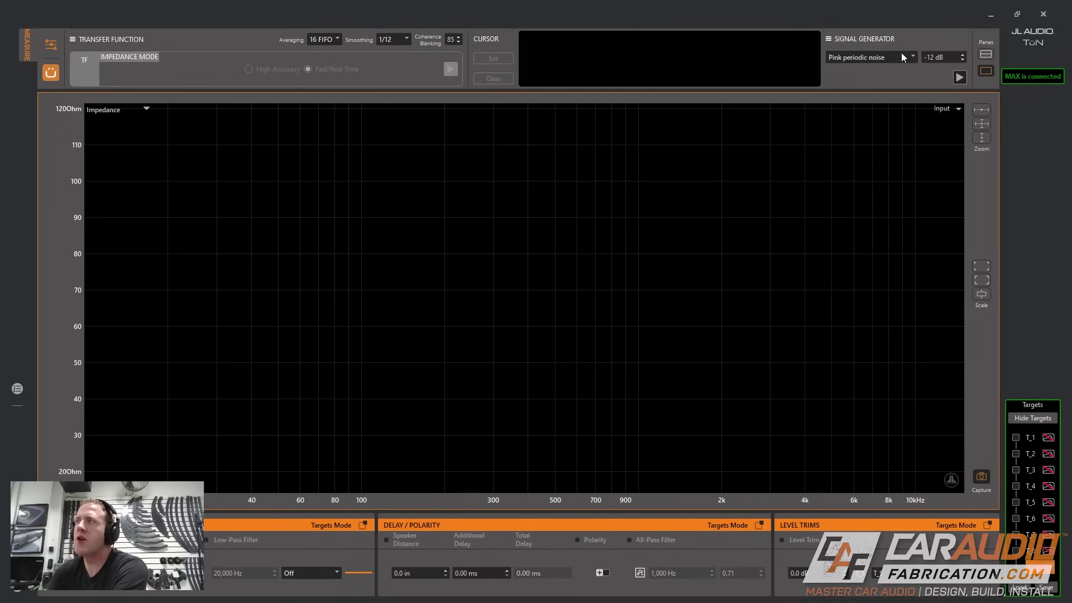
Step: Play pink periodic noise at -12 dB from the signal generator and unmute the outputs for the RTA measurement
left_click(960, 81)
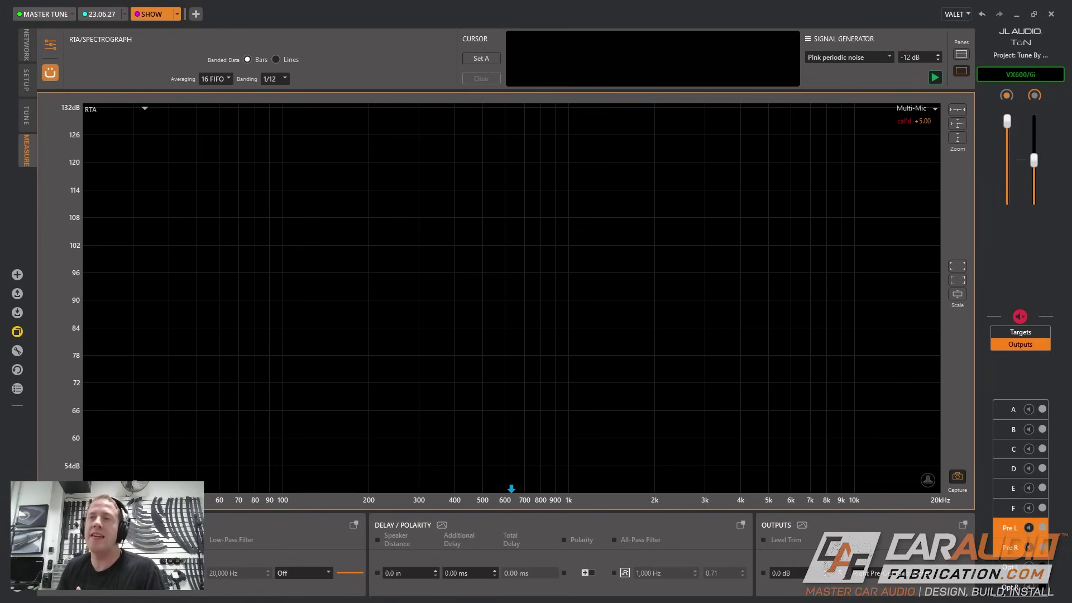
left_click_drag(235, 179, 928, 81)
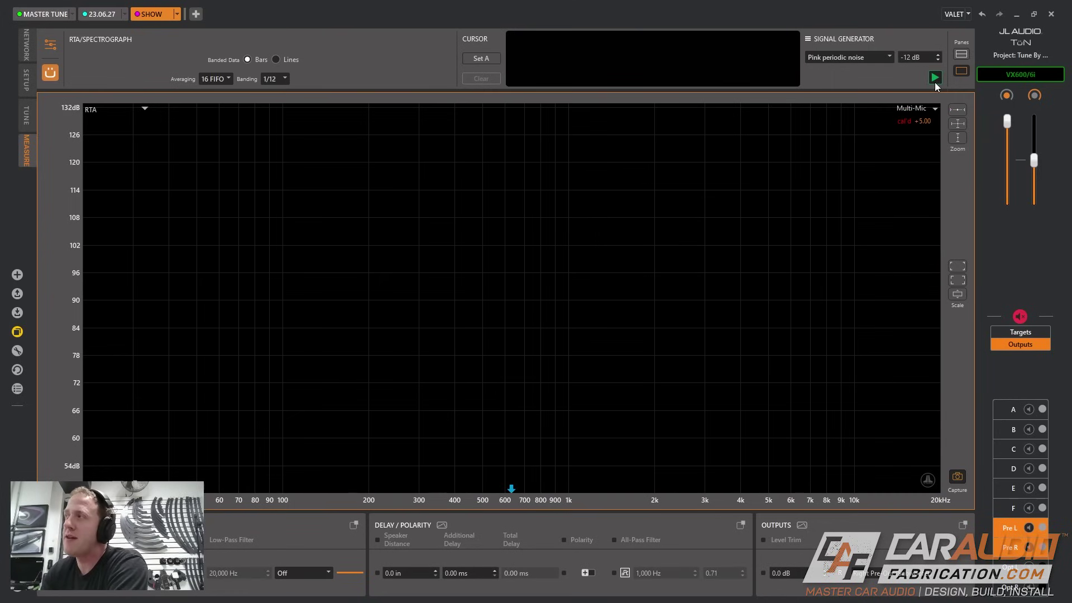
left_click(935, 77)
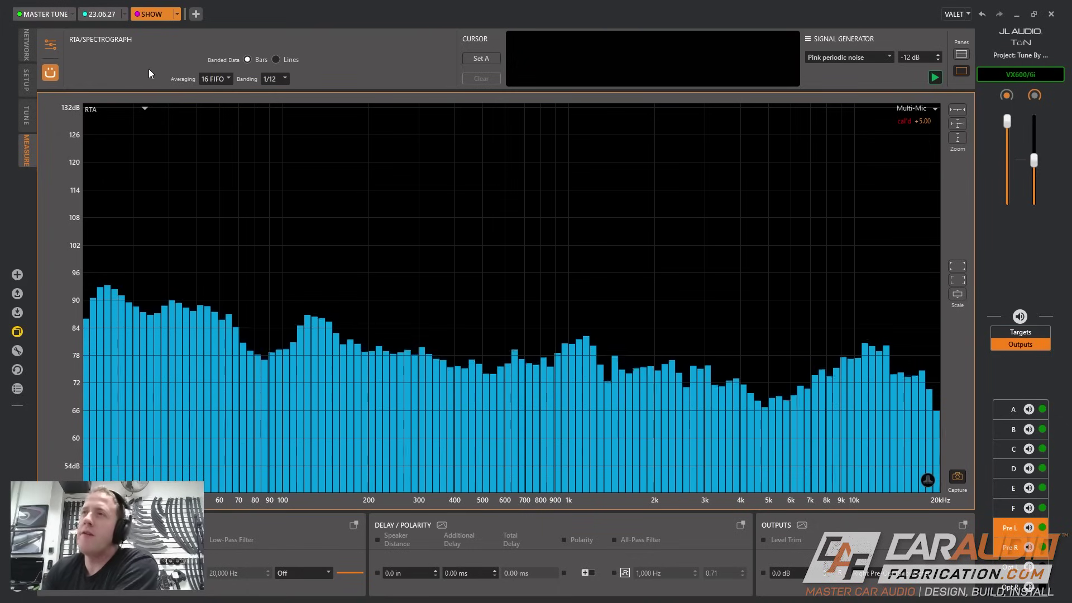
Step: Change the graph from RTA to Lin IR and mute outputs A through F, leaving the pre-outs playing
left_click(144, 108)
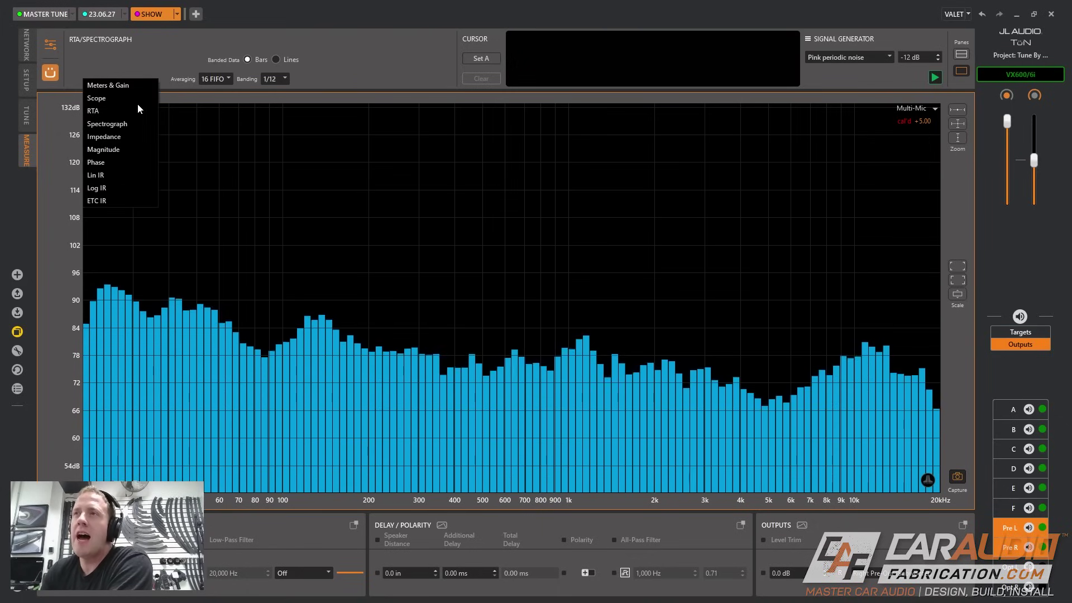
left_click(104, 177)
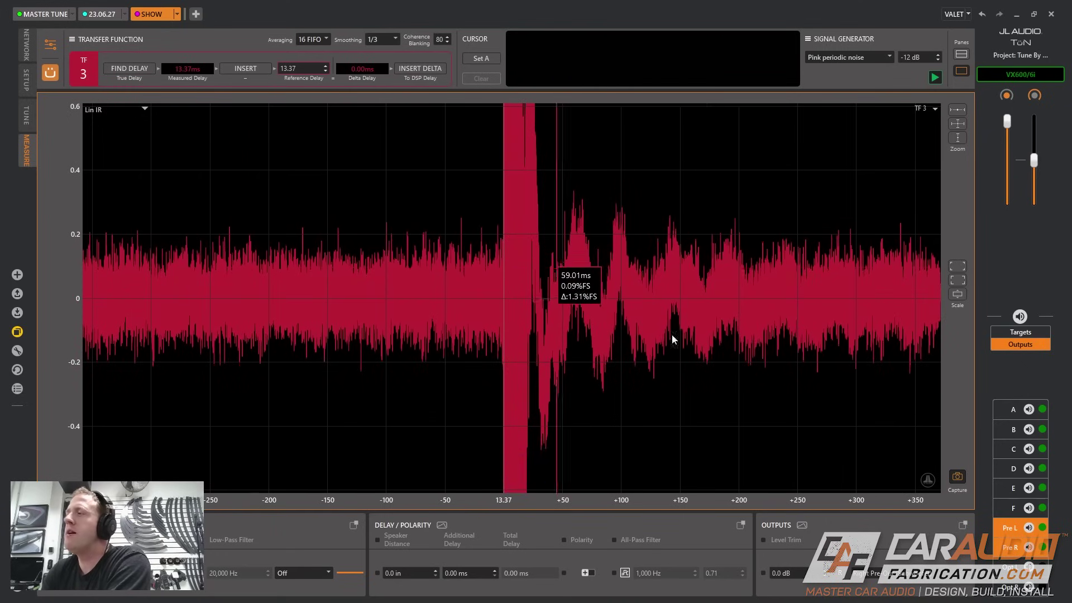
left_click(1029, 429)
left_click(1029, 449)
left_click(1029, 468)
left_click(1029, 488)
left_click(1029, 507)
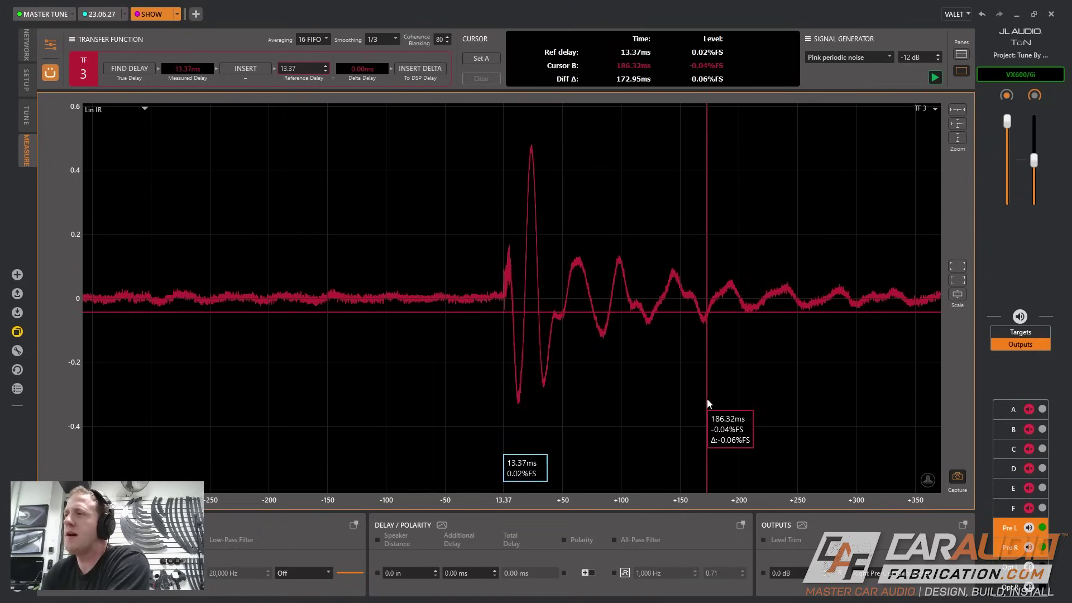
Step: Invert the pre-outs' polarity to compare the impulse response, and restore normal polarity
scroll(558, 366, "up", 5)
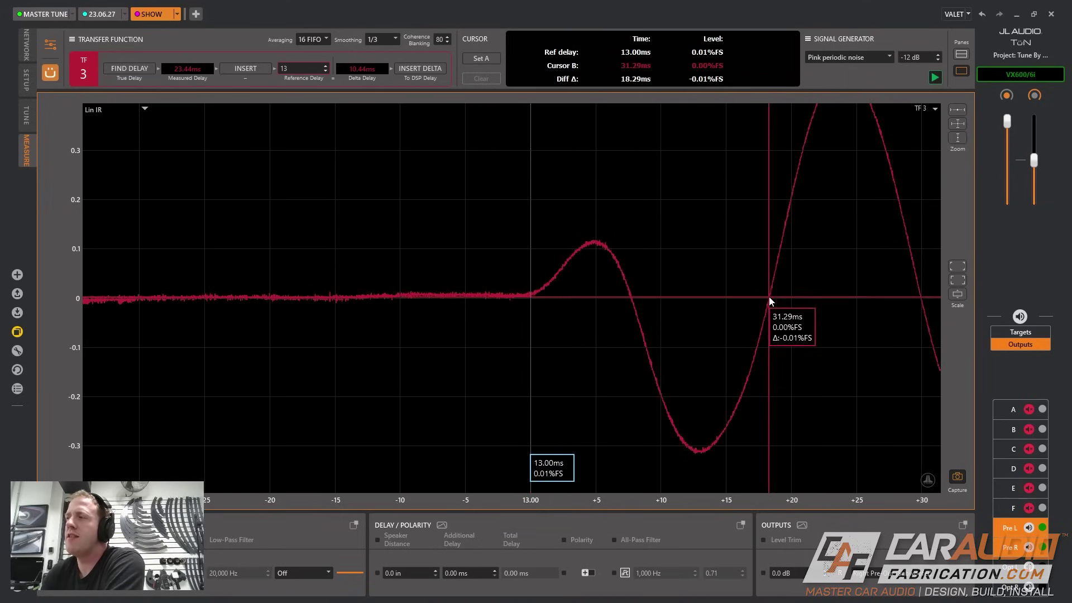
left_click(585, 575)
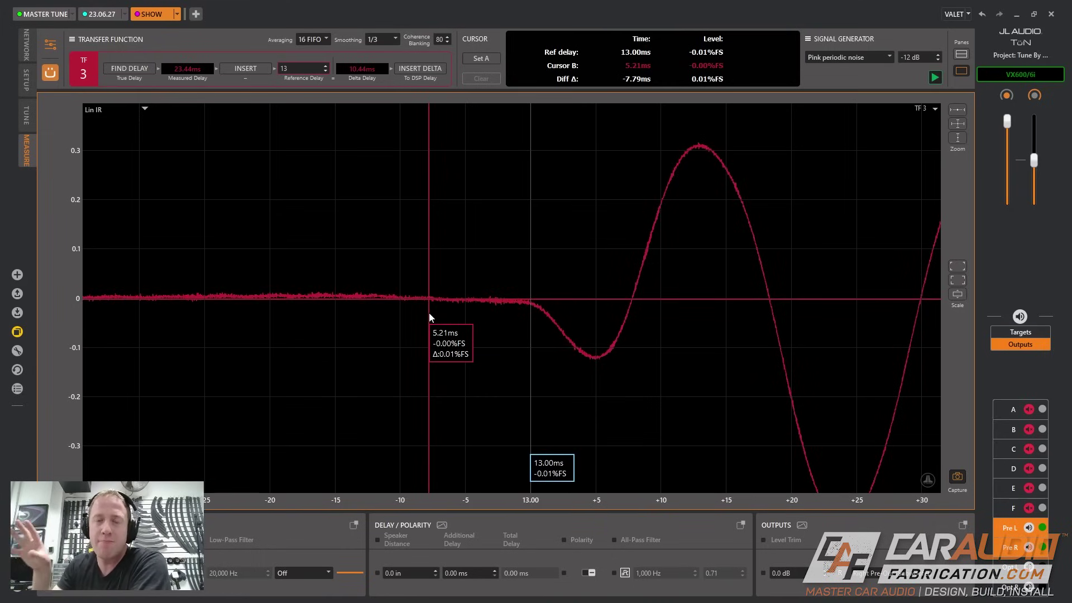
left_click(586, 573)
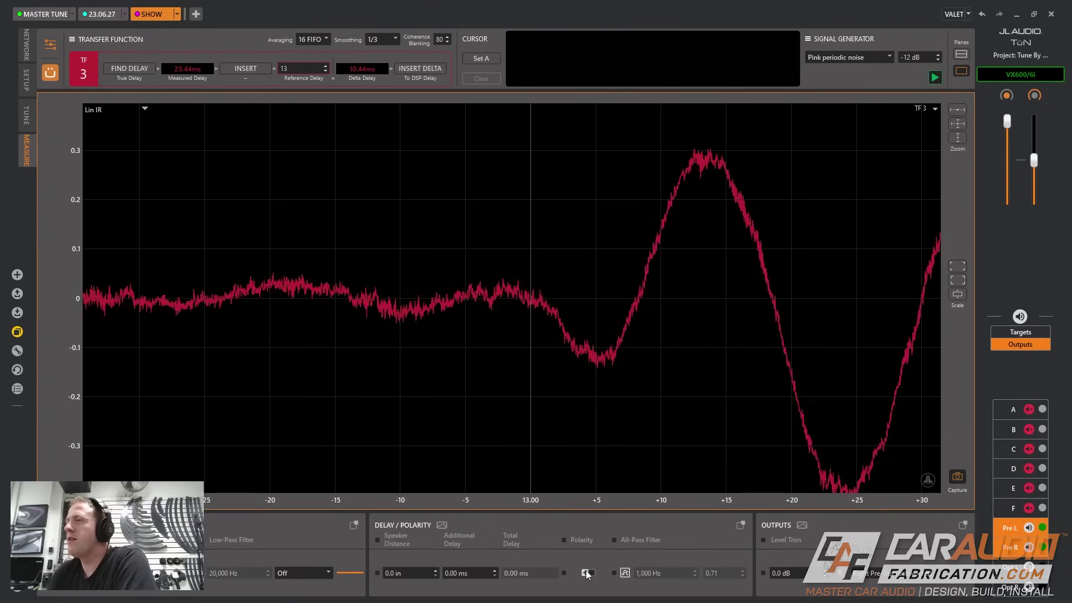
left_click(586, 573)
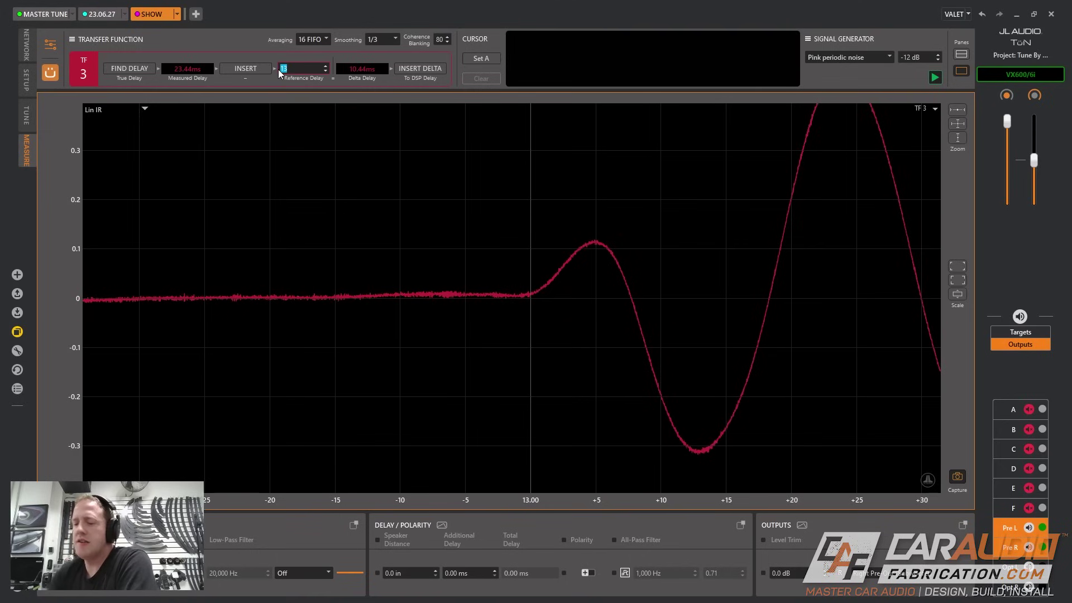
Step: Vary the TF 3 reference delay from 10 ms through 13 ms and 13.41 ms, ending at 13.02 ms
key("Return")
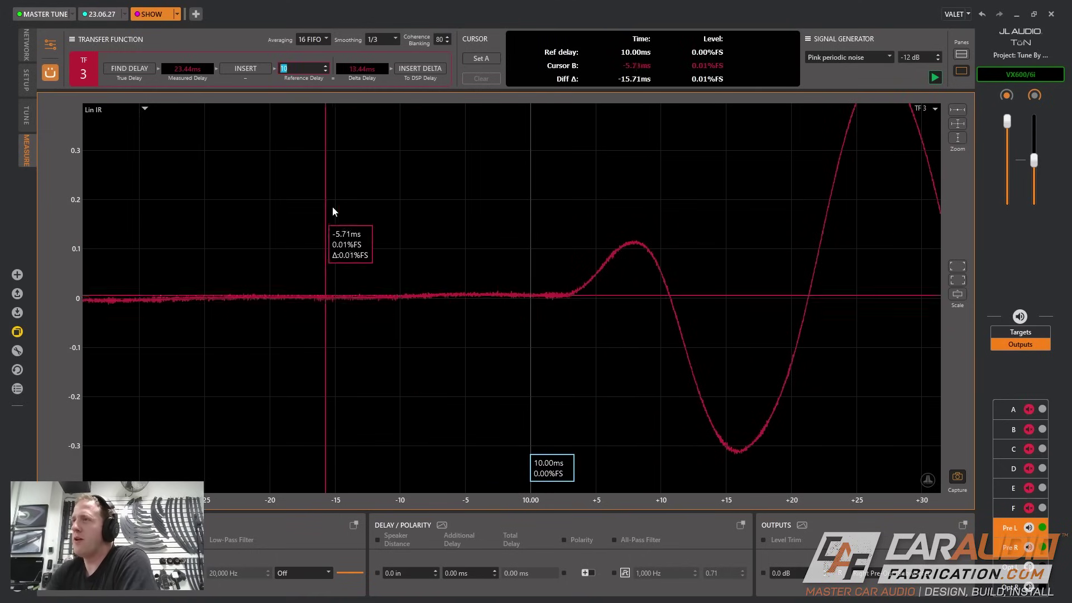
type("13")
key("Return")
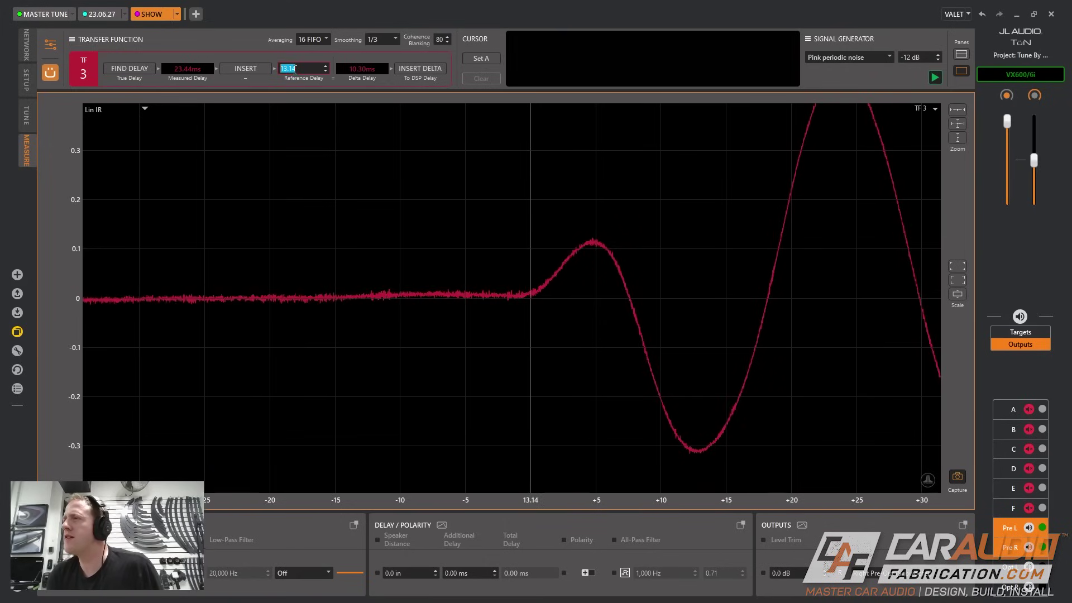
type("13.29")
key("Return")
scroll(295, 69, "up", 7)
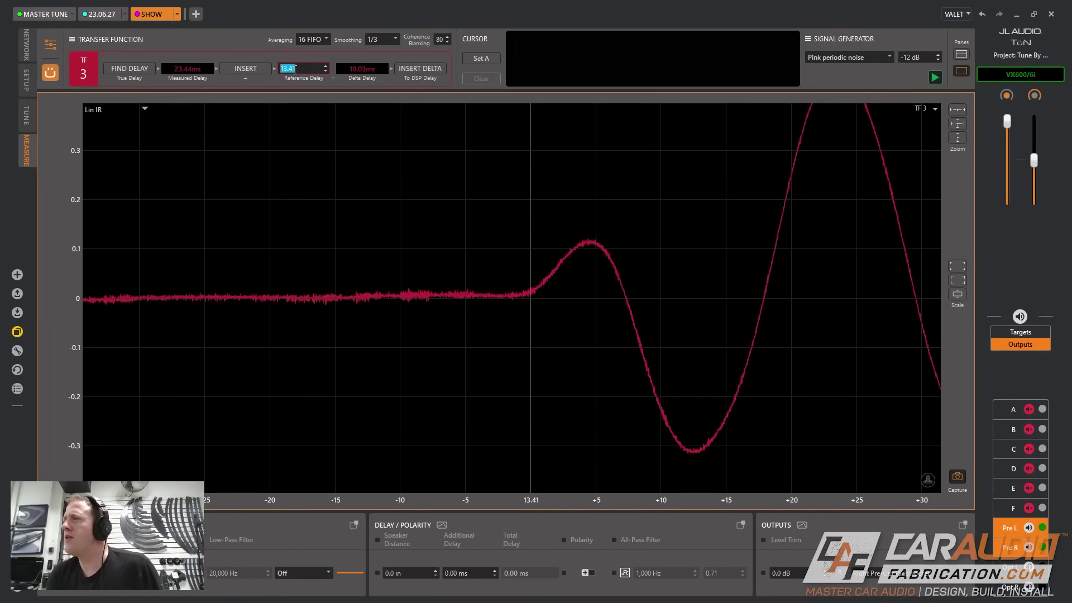
scroll(295, 69, "down", 20)
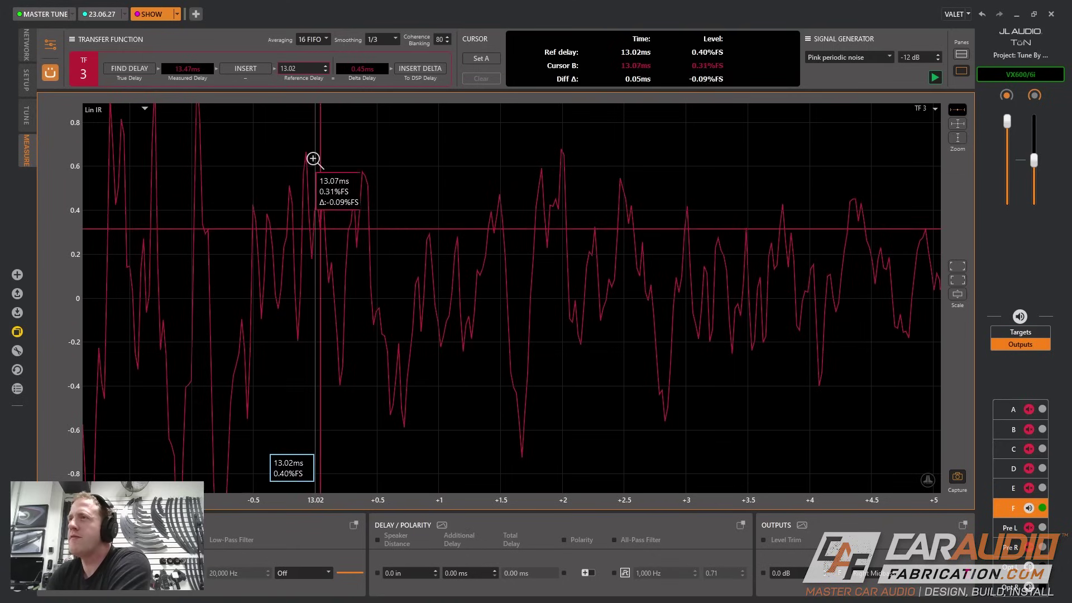
Step: Find output F's delay and insert the delta into the DSP, fine-tuning its additional delay to 5.89 ms
left_click(136, 68)
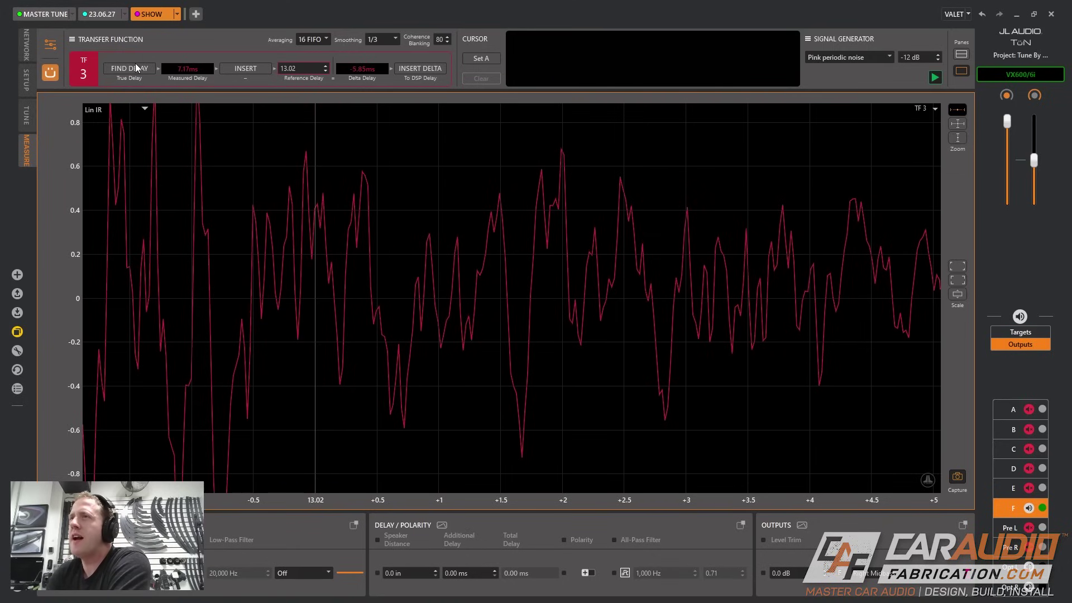
left_click(419, 69)
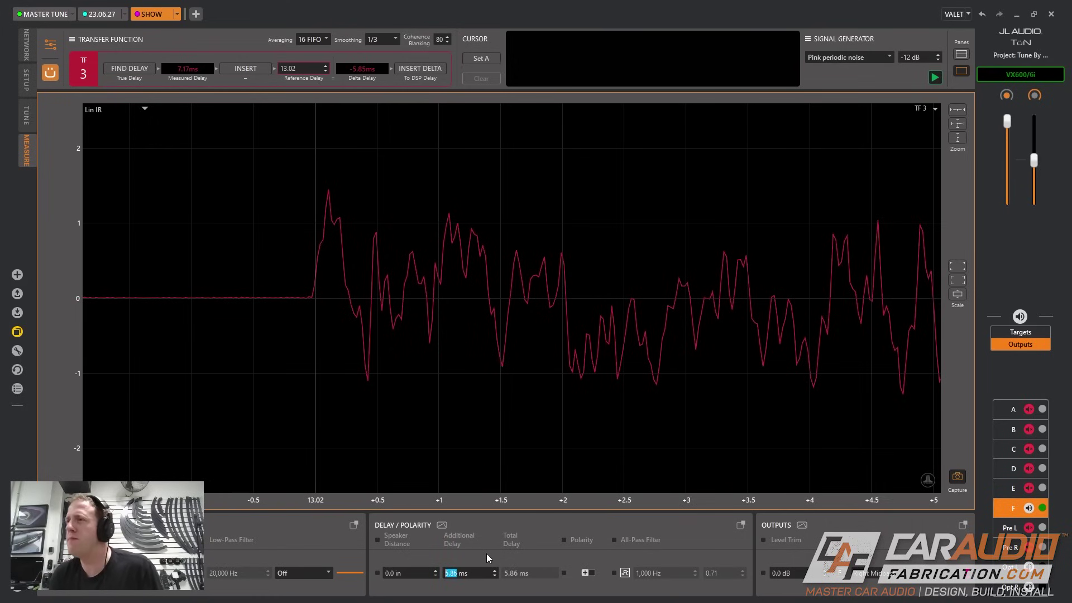
key("Up")
key("Up")
key("Up")
key("Up")
key("Up")
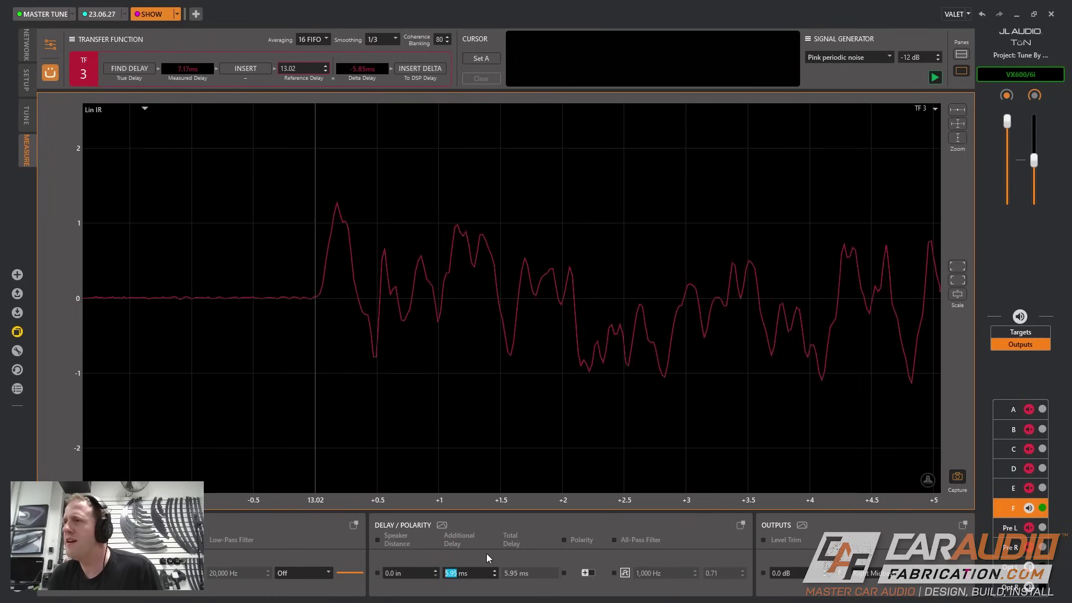
key("Down")
key("Down")
key("Down")
key("Down")
key("Down")
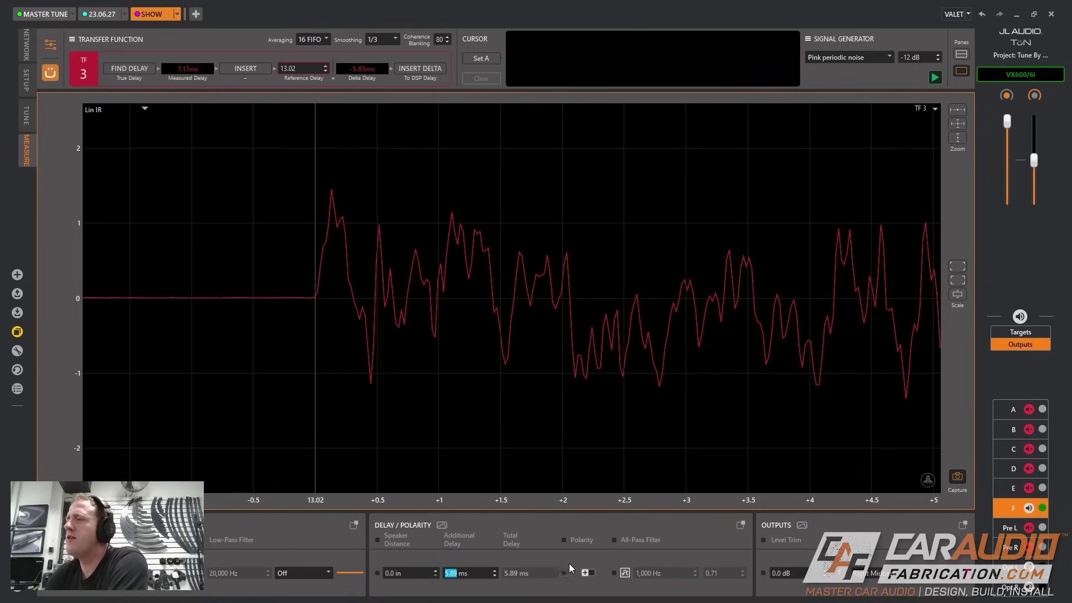
Step: Invert output F's polarity to compare its impulse response, and restore normal polarity
left_click(586, 572)
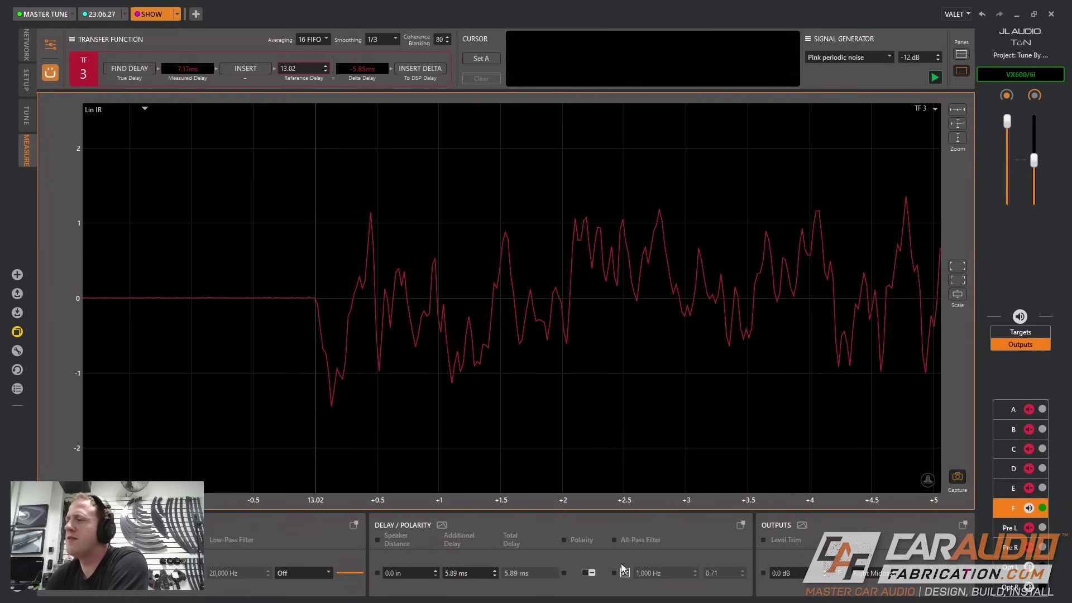
left_click(592, 573)
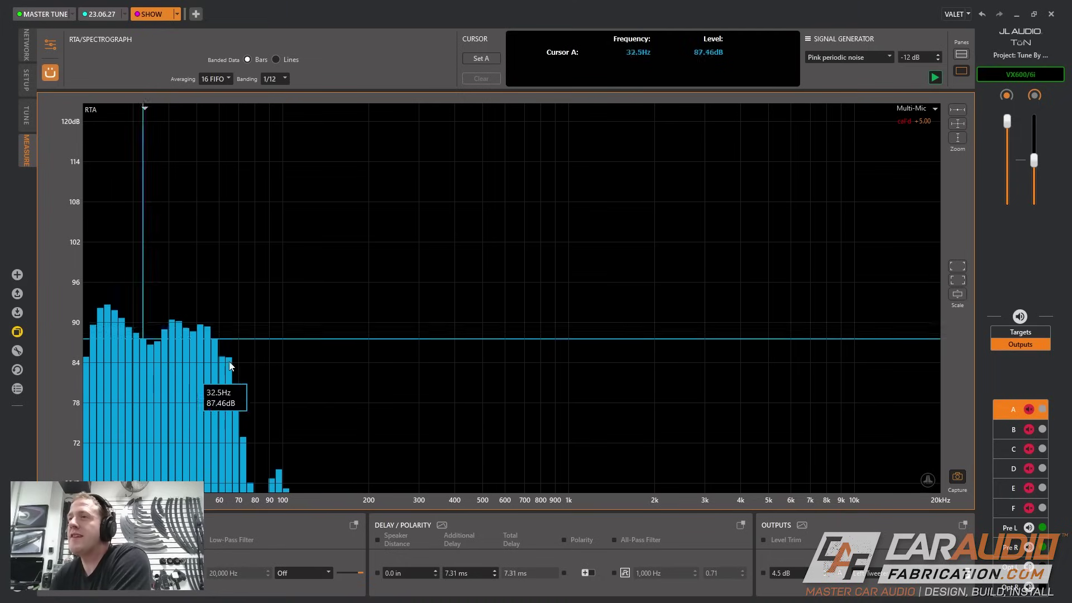
Step: Display the RTA data as lines and select the Pre L/R outputs
left_click(276, 60)
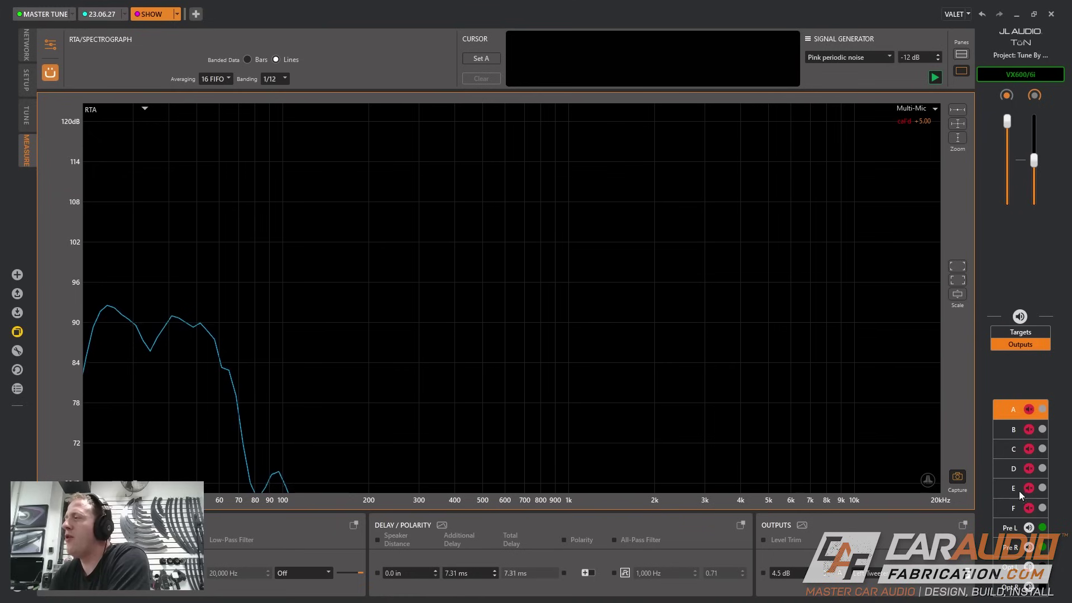
left_click(1012, 528)
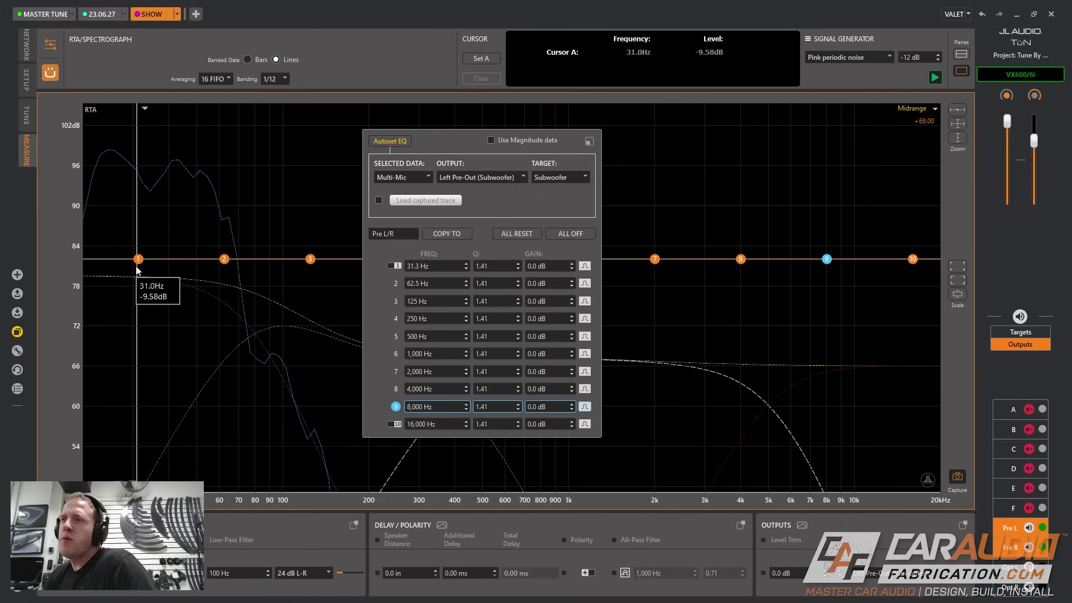
Step: Try cutting EQ band 1 by 1.7 dB at 28.8 Hz and band 2 by 3.7 dB at 56.8 Hz, and reset all bands
left_click_drag(138, 262, 124, 287)
left_click_drag(224, 260, 212, 312)
mouse_move(125, 286)
left_mouse_down()
mouse_move(103, 294)
mouse_move(123, 289)
left_mouse_up()
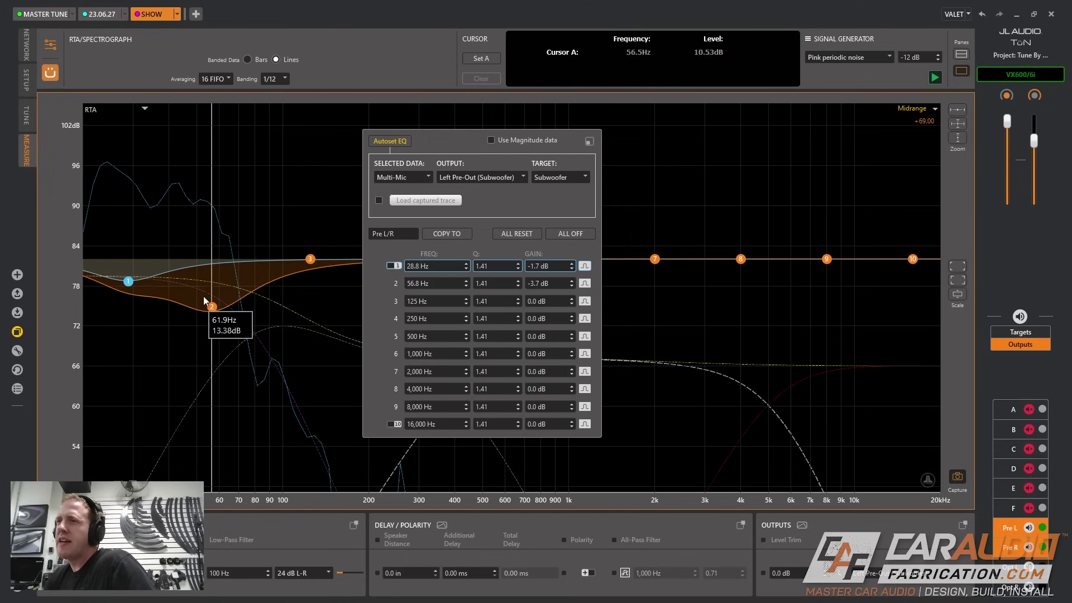
left_click(505, 234)
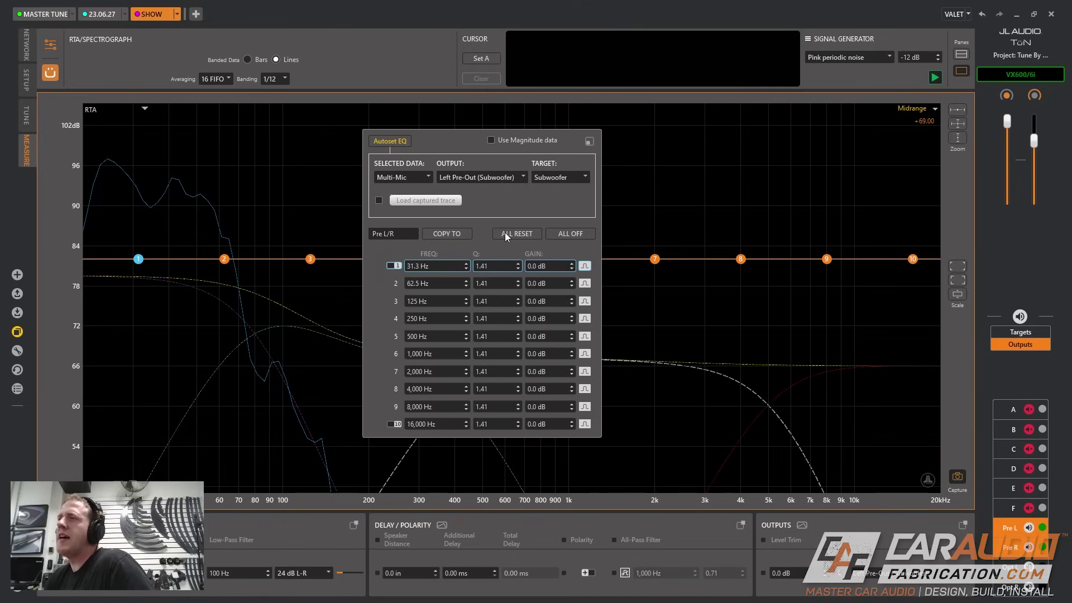
Step: Autoset the Pre L/R EQ to the Subwoofer target and retune the unused 16,000 Hz band to 84.0 Hz, Q 7.91, 3.7 dB gain
left_click(401, 141)
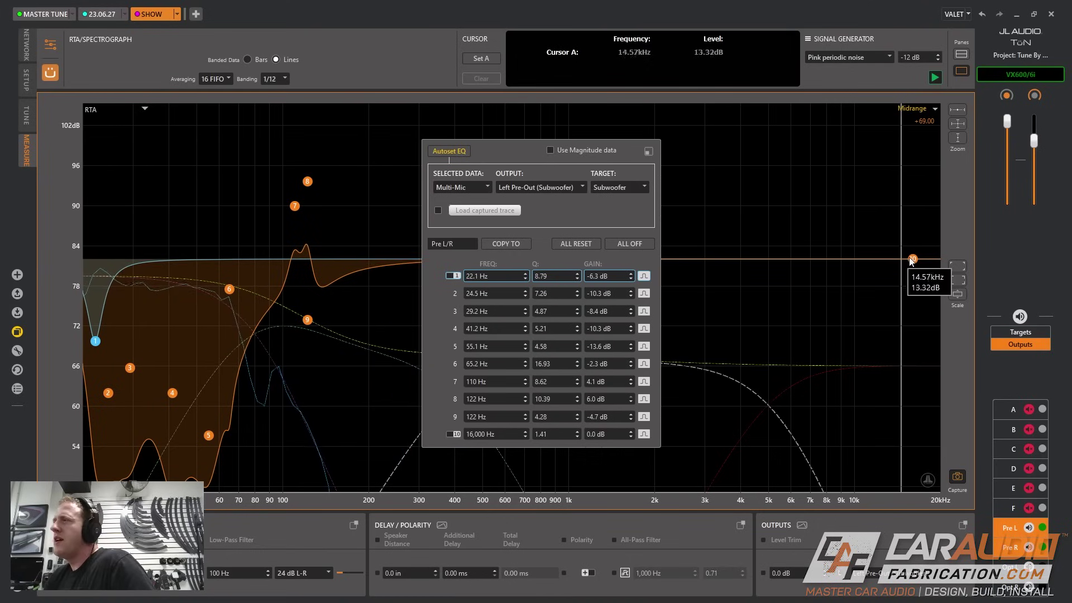
left_click_drag(913, 259, 254, 230)
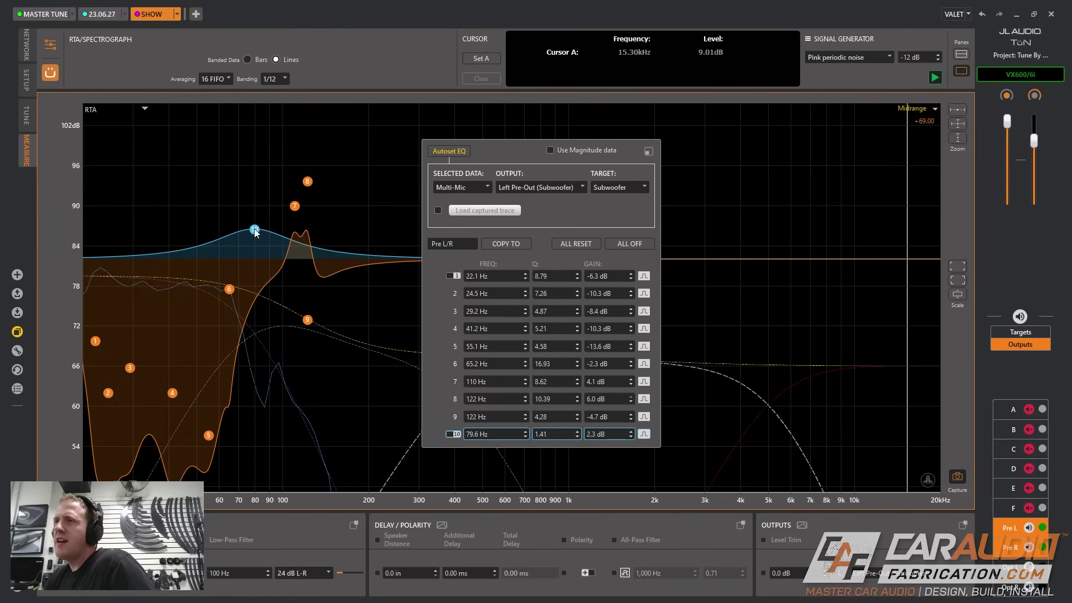
scroll(254, 229, "up", 5)
left_click(250, 231)
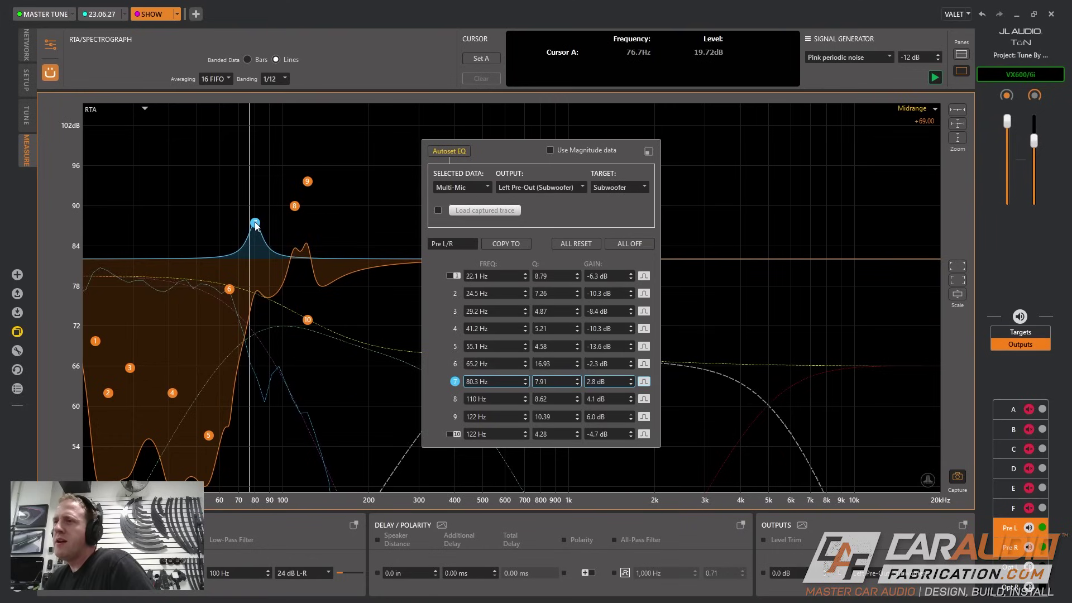
left_click_drag(226, 330, 262, 225)
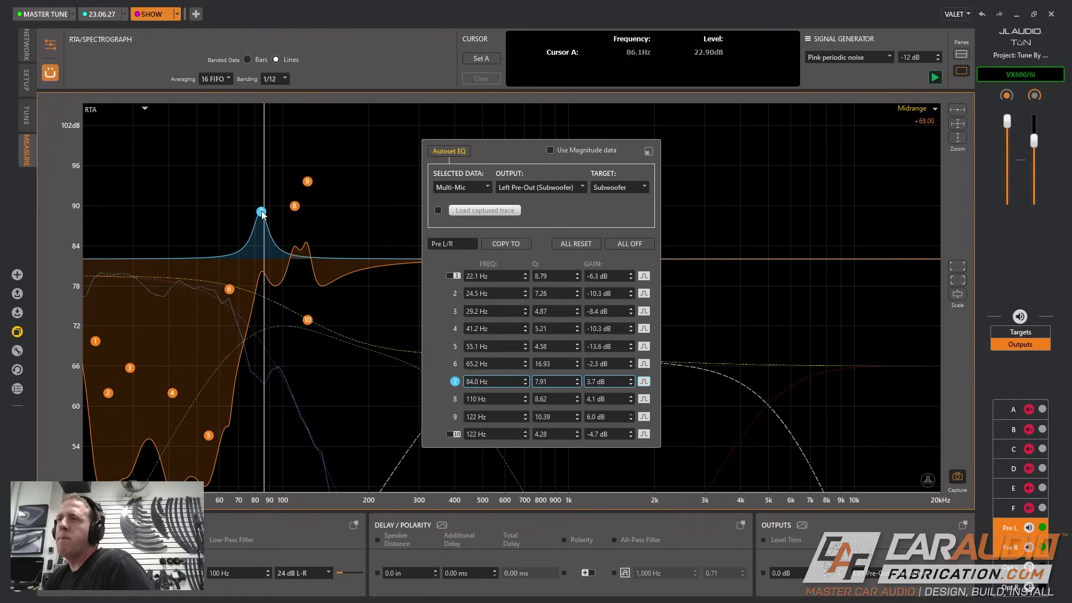
Step: Retune EQ band 7 to 80.6 Hz, Q 5.66 and 6.0 dB gain, and set the RTA banding to 1/6
left_click_drag(311, 300, 250, 280)
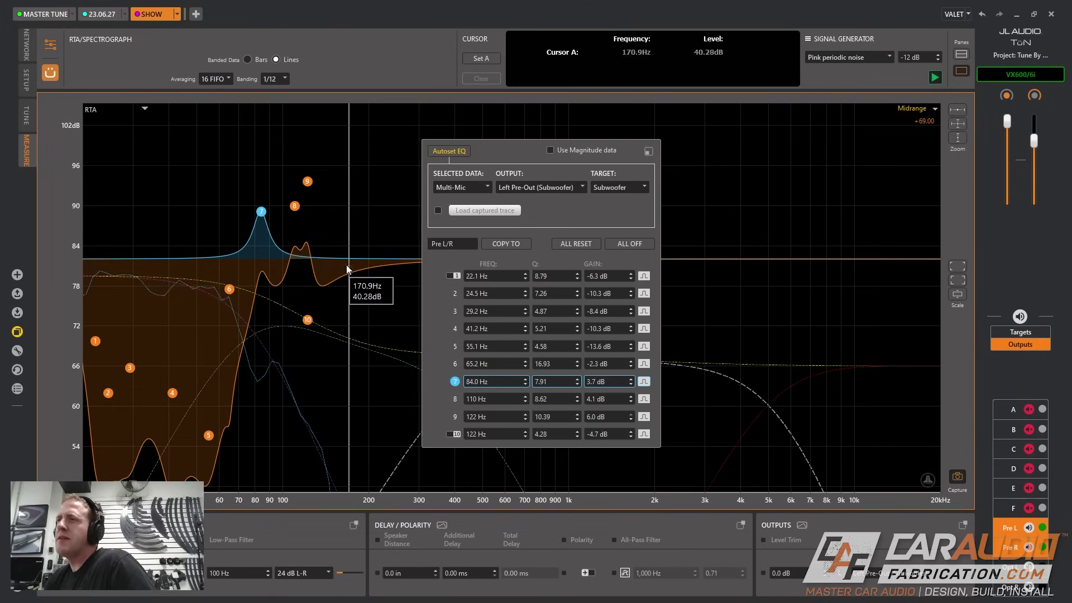
left_click_drag(328, 271, 137, 270)
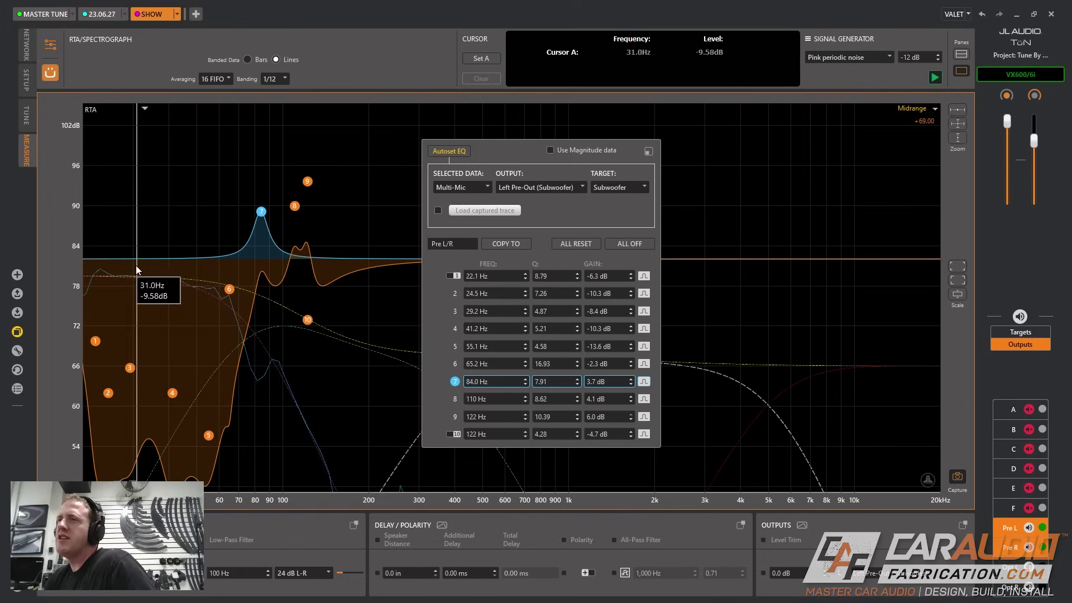
left_click_drag(238, 270, 279, 279)
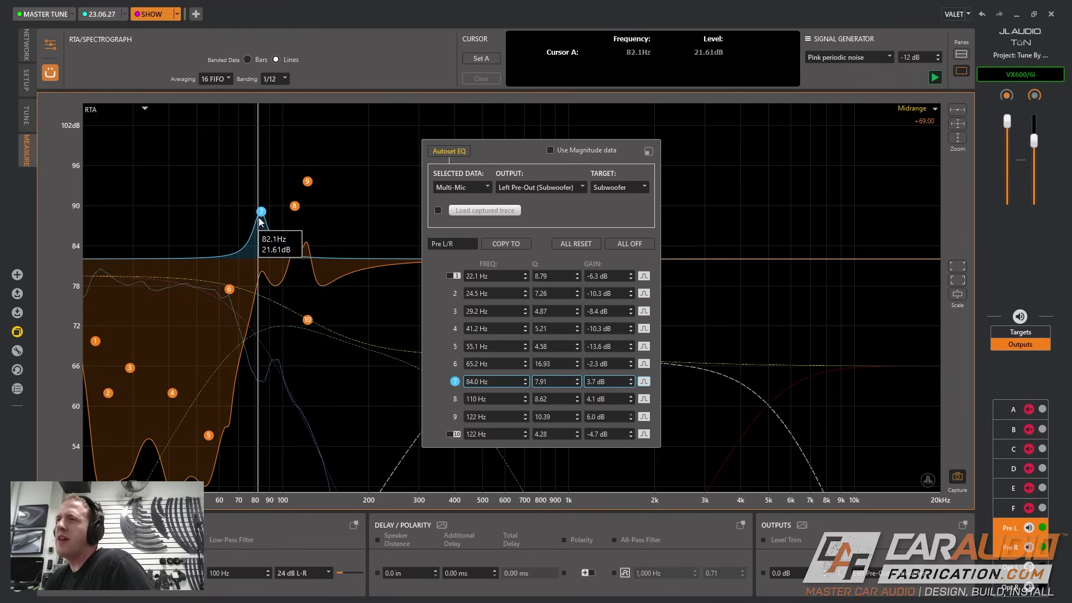
left_click_drag(259, 218, 264, 216)
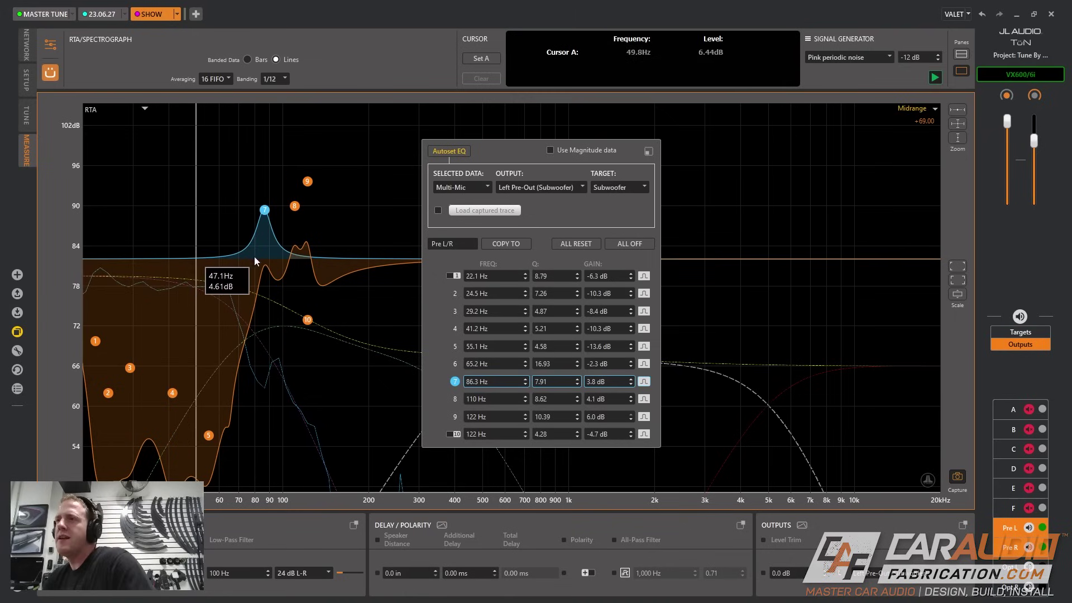
left_click(262, 383)
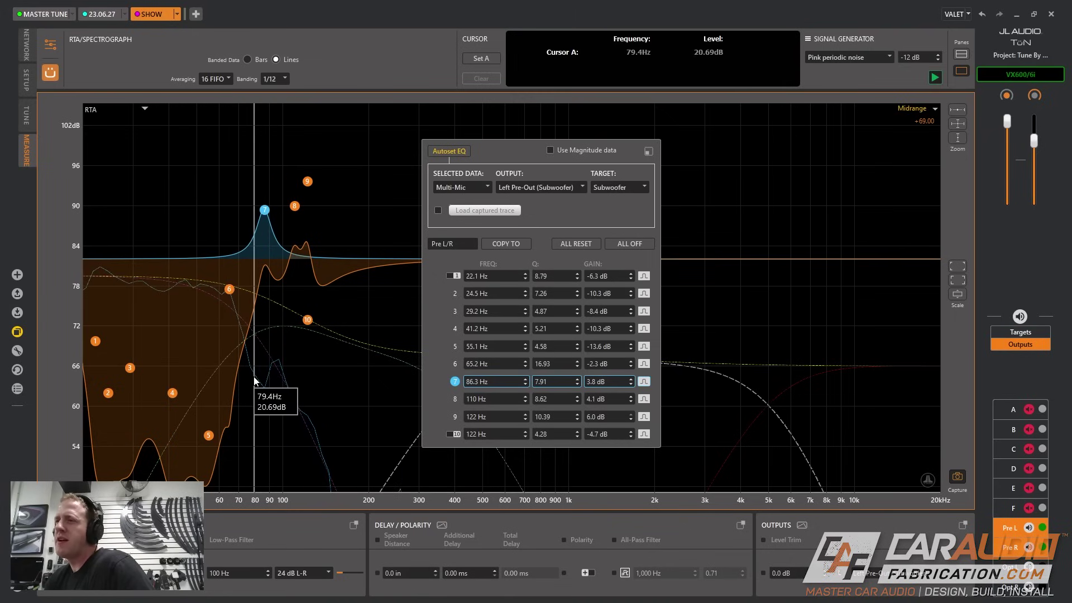
left_click_drag(264, 210, 255, 183)
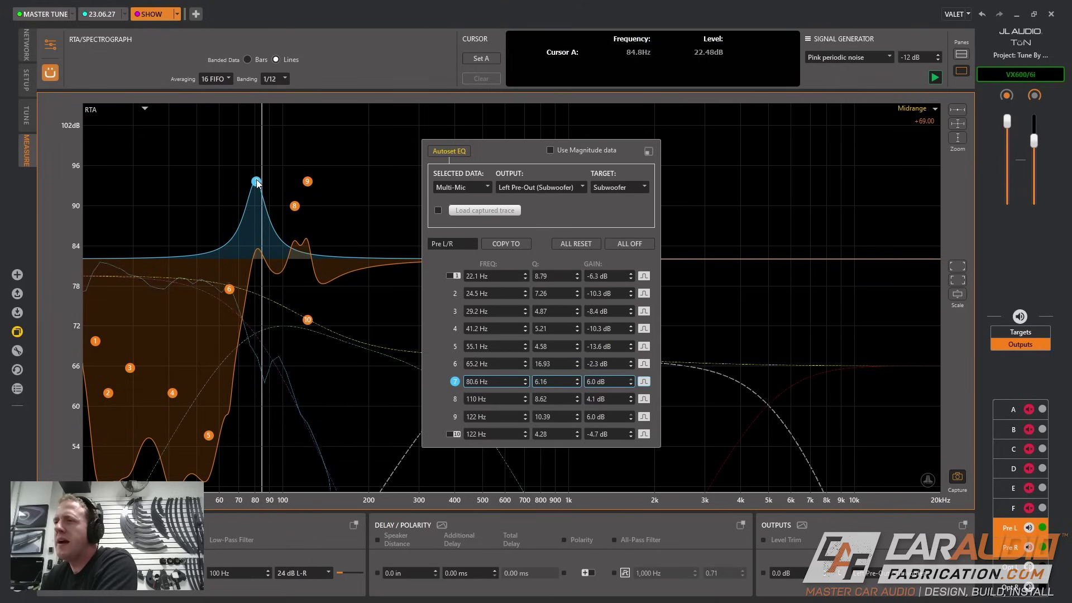
mouse_move(256, 181)
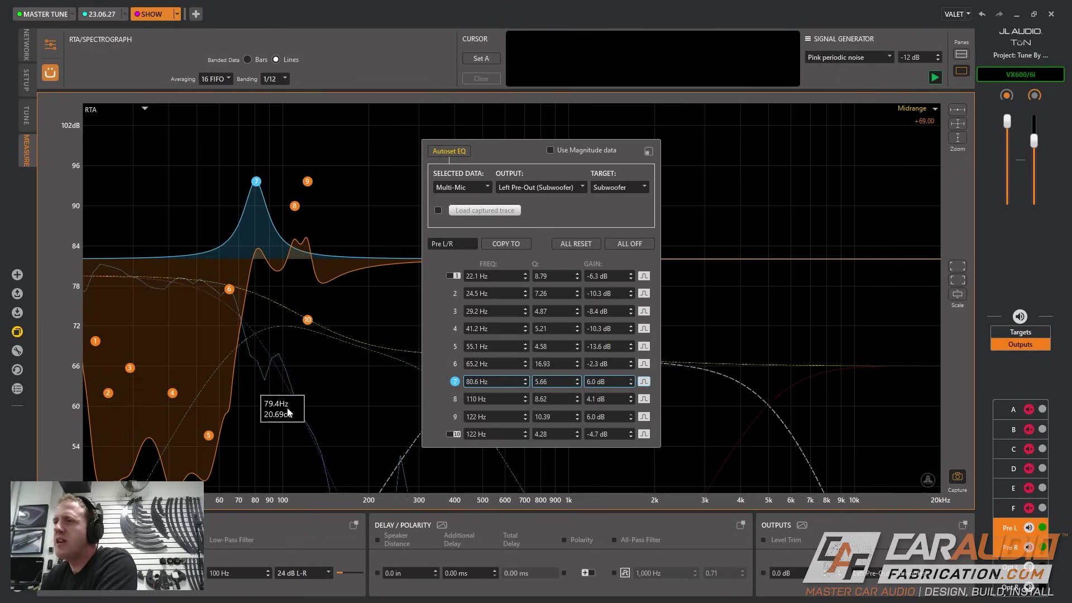
scroll(277, 81, "up", 1)
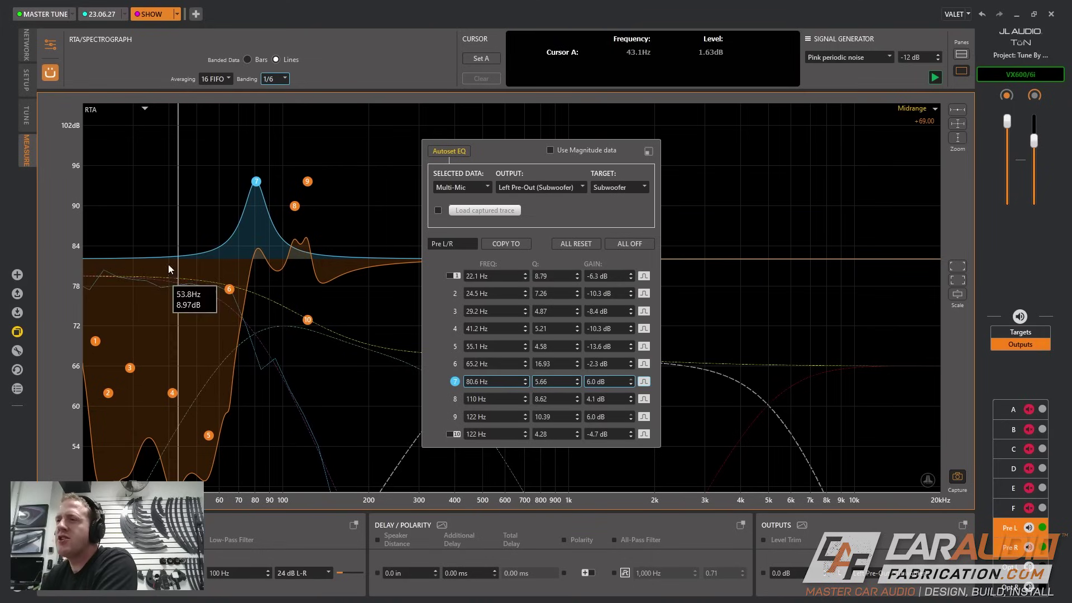
left_click(240, 249)
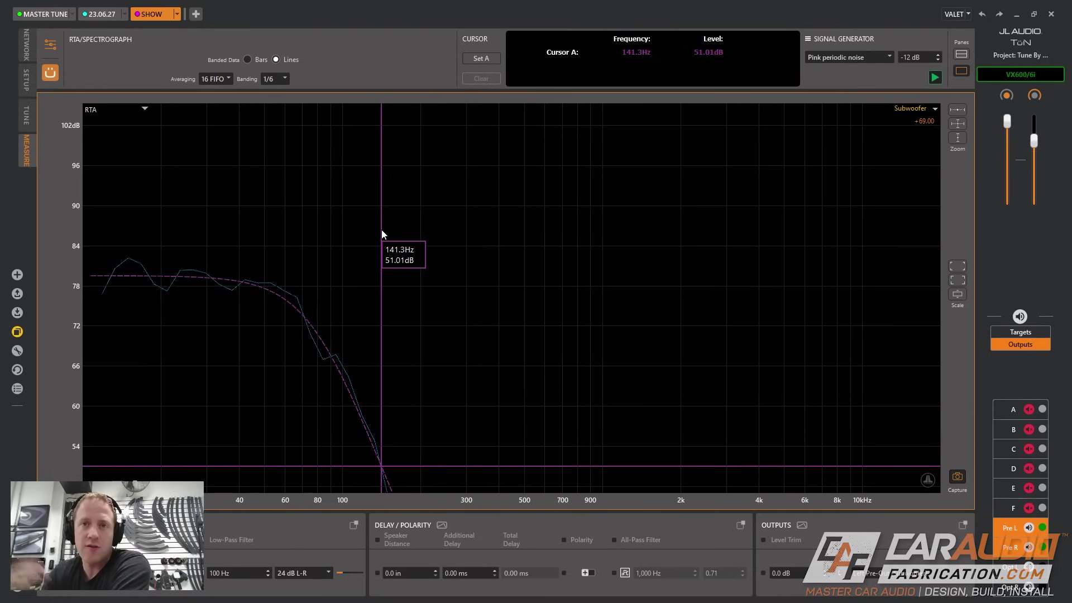
Step: Change the graph from RTA to Phase and hide the Subwoofer target trace
left_click(143, 109)
left_click(98, 162)
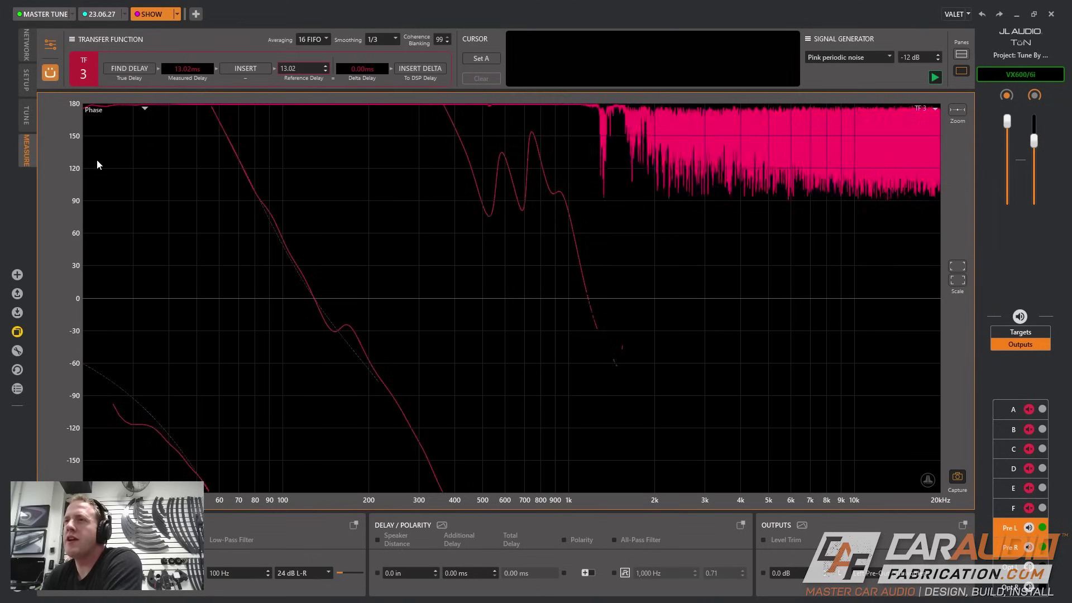
left_click(933, 109)
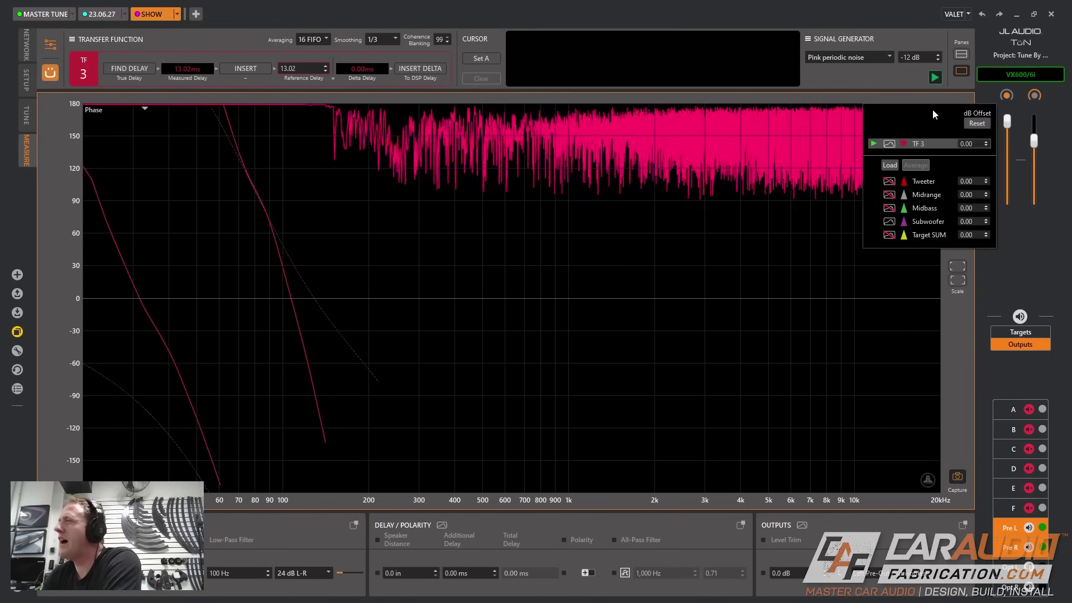
left_click(890, 223)
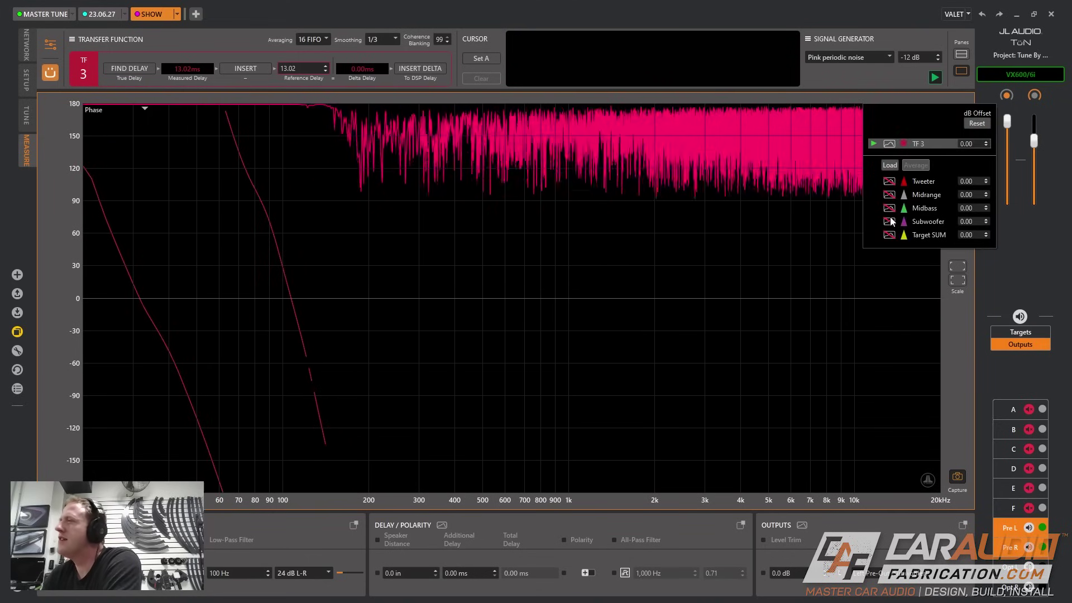
left_click(318, 277)
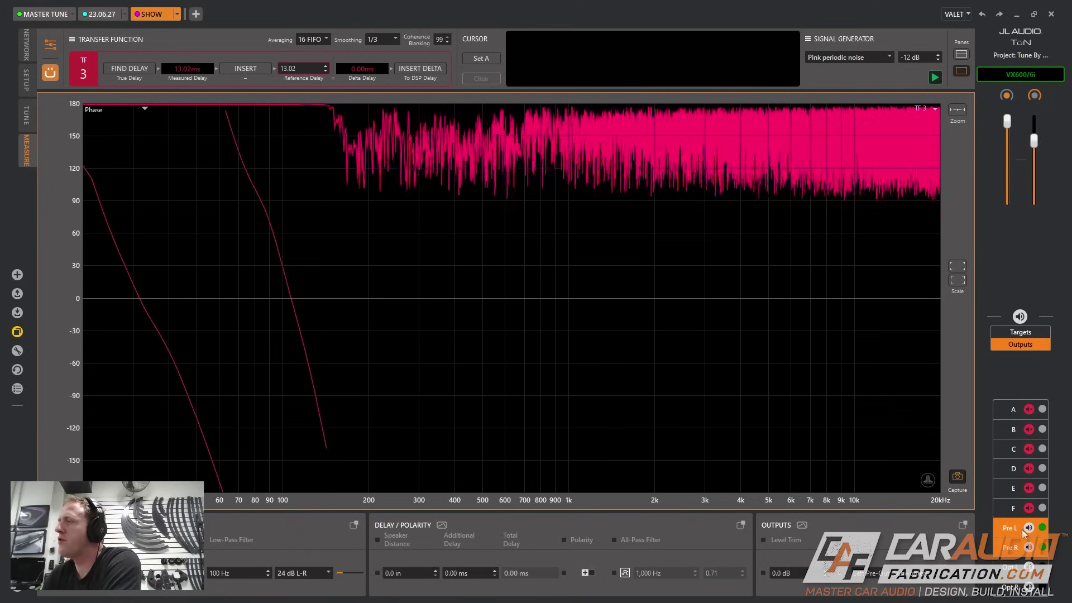
Step: Mute Pre L/R, activate output E and capture its phase trace as "Left Mid"
left_click(1030, 489)
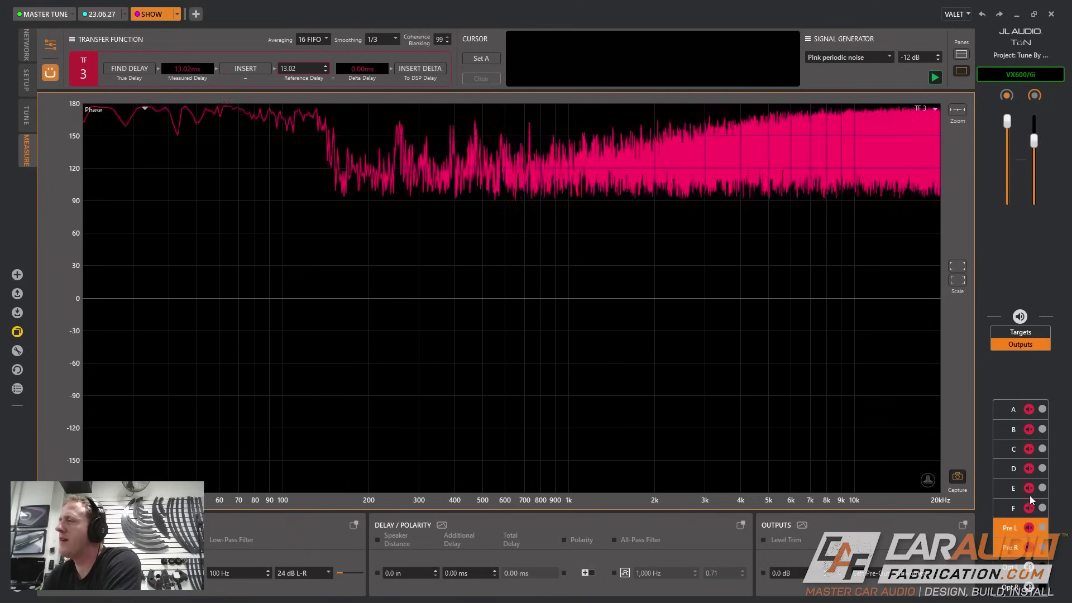
left_click(1043, 488)
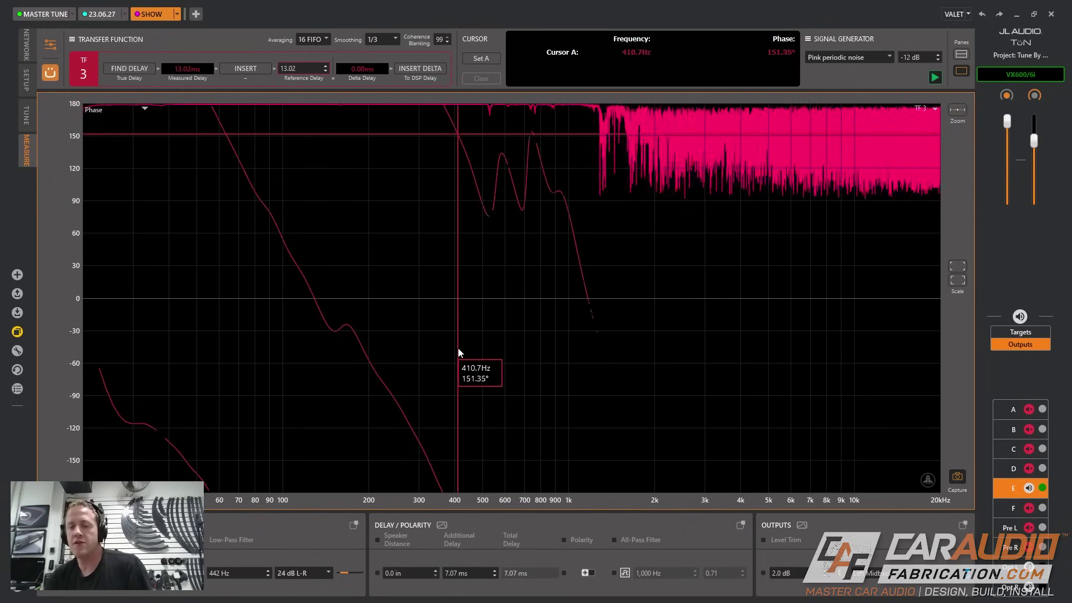
key("ctrl+c")
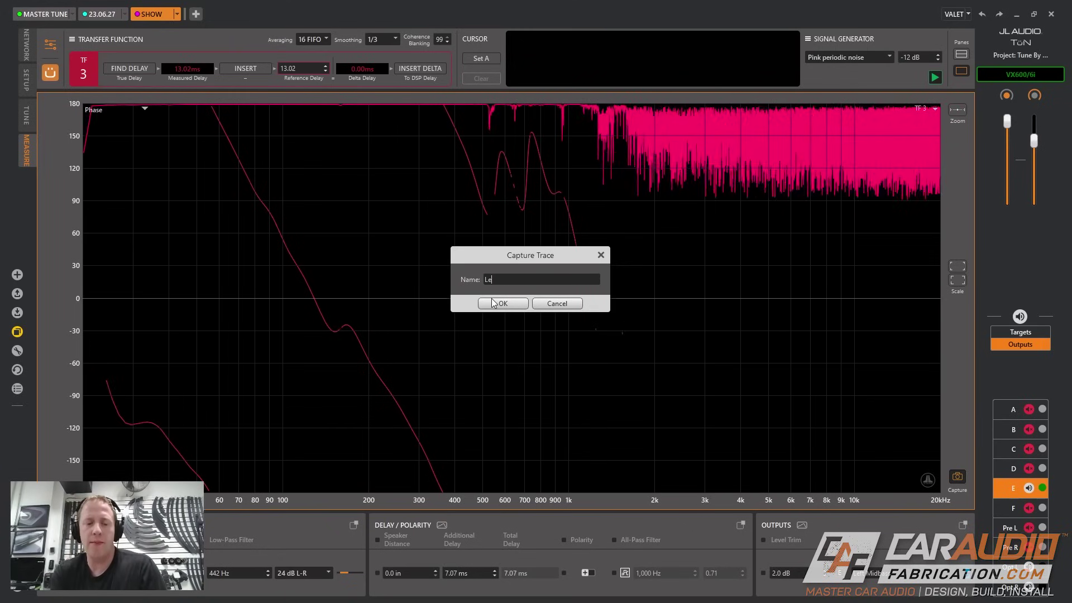
type("Left Mid")
left_click(492, 300)
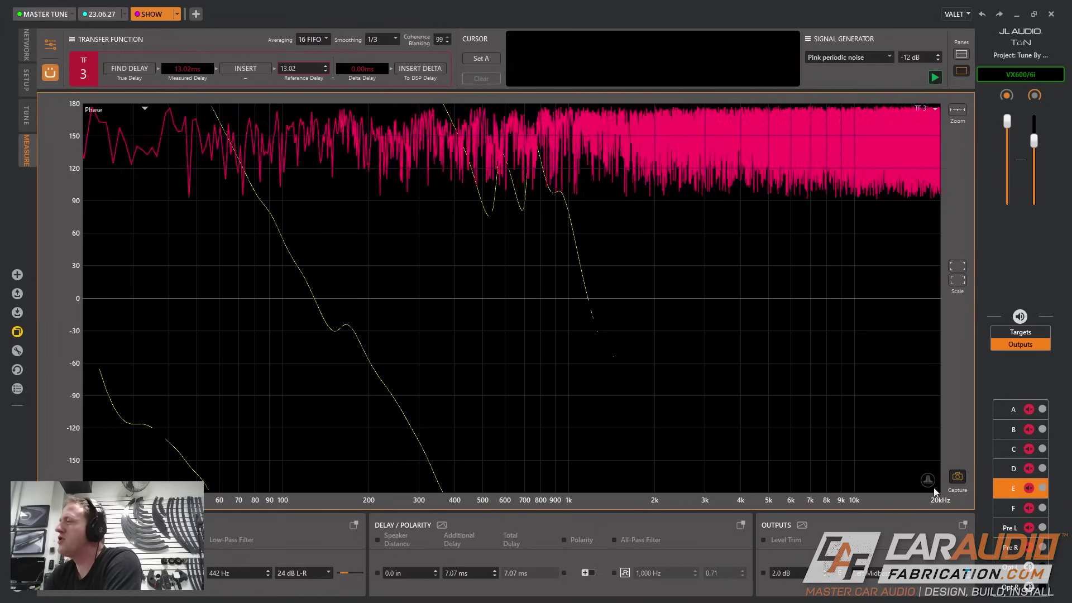
Step: Activate output F and lower its additional delay to 5.38 ms so its phase overlays the captured Left Mid trace
left_click(1030, 509)
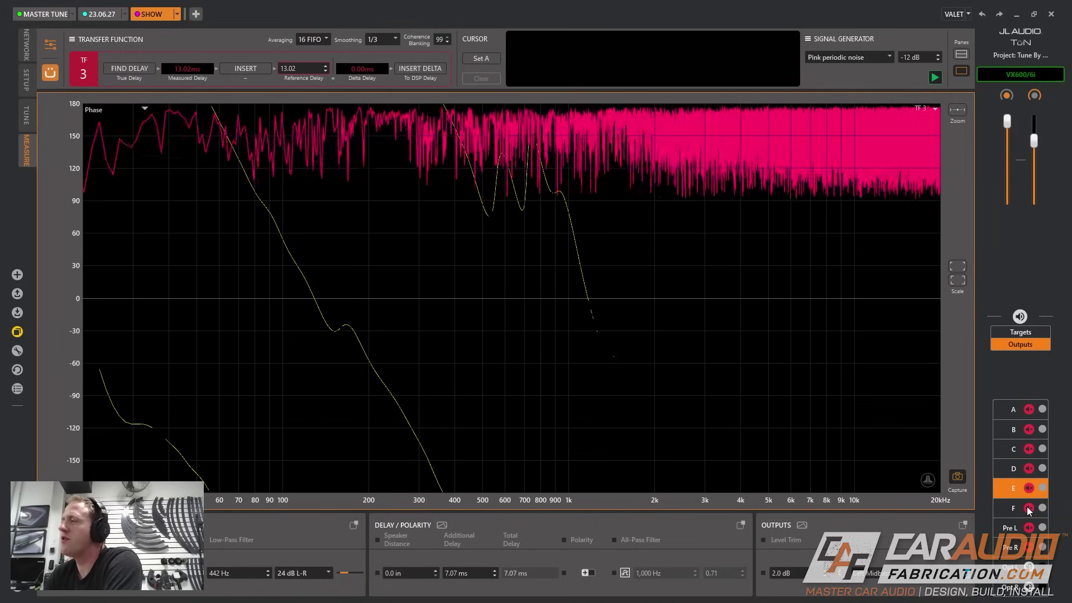
left_click(746, 426)
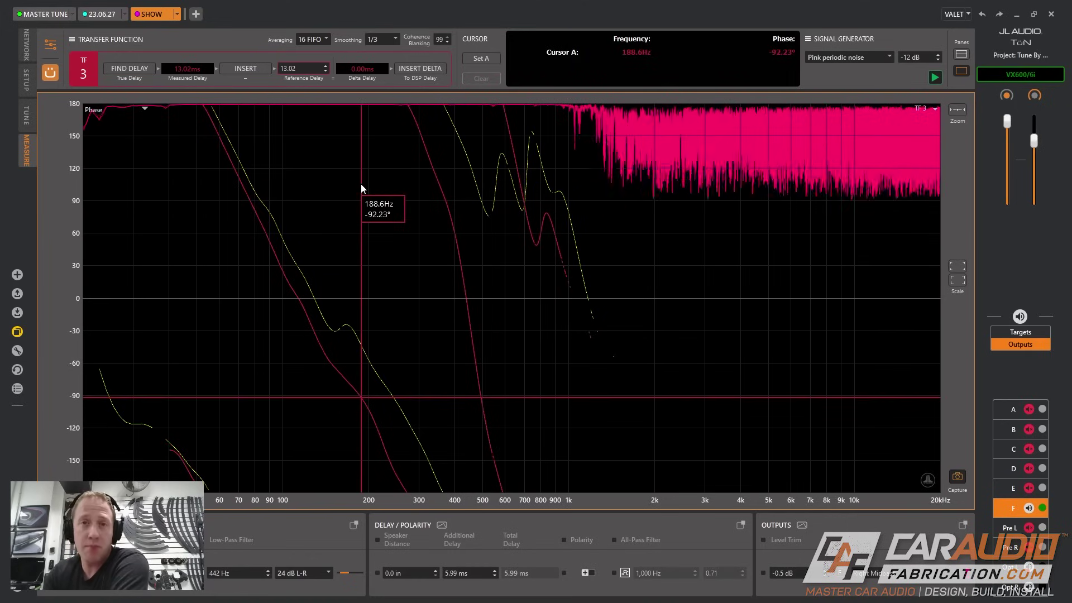
scroll(481, 571, "up", 11)
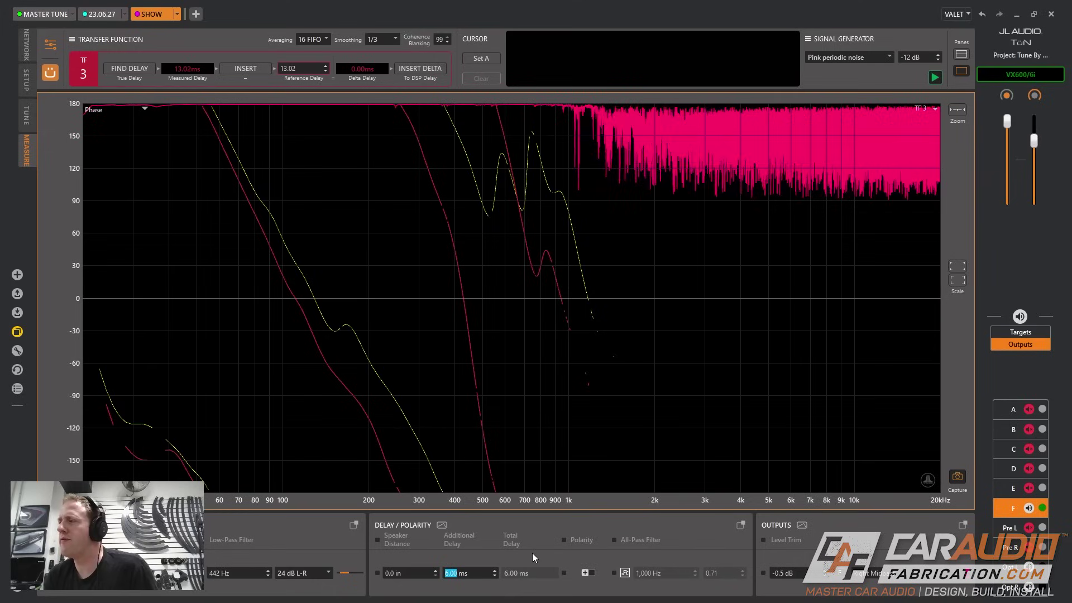
key("Down")
key("Down")
key("Down")
key("Down")
key("Down")
key("Down")
key("Down")
key("Down")
key("Down")
key("Down")
key("Down")
key("Down")
key("Down")
key("Down")
key("Down")
key("Down")
key("Down")
key("Down")
key("Down")
key("Down")
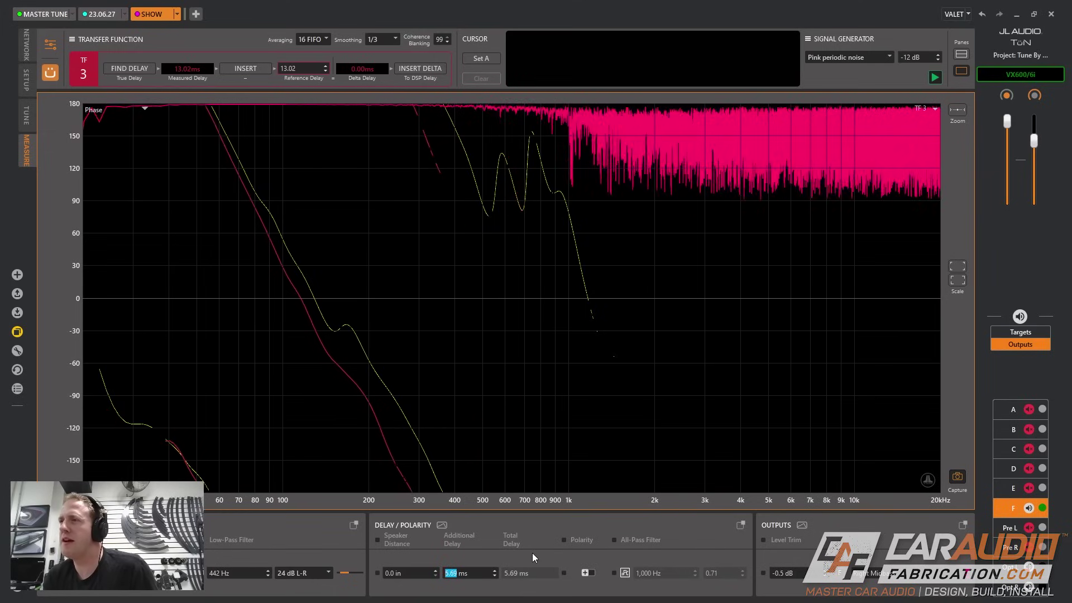
key("Down")
key("Down")
key("Down")
key("Down")
key("Down")
key("Down")
key("Down")
key("Down")
key("Down")
key("Down")
key("Down")
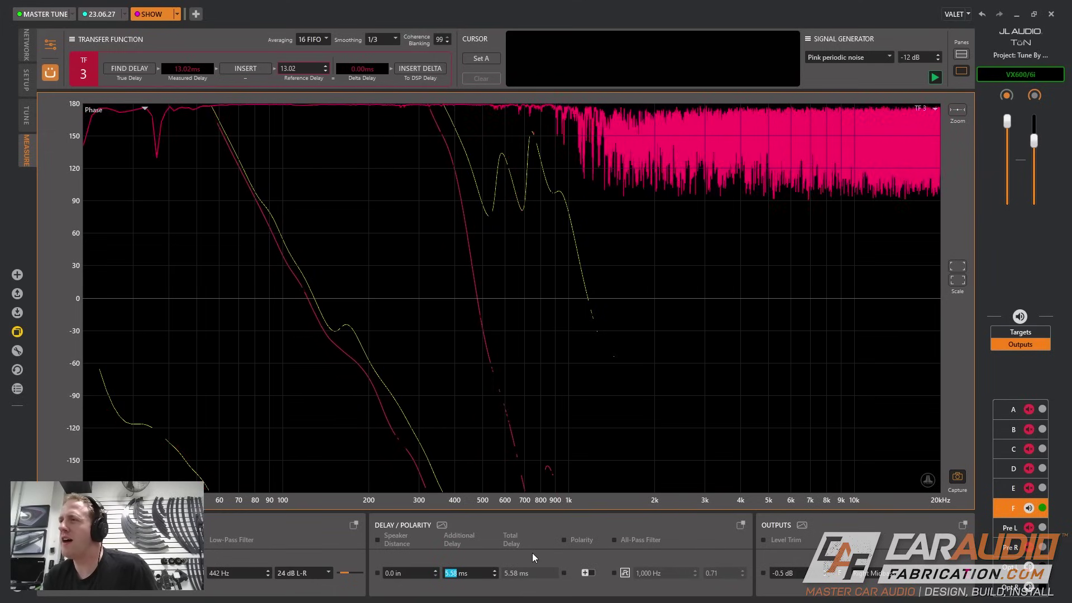
key("Down")
key("Down")
key("Down")
key("Down")
key("Down")
key("Down")
key("Down")
key("Down")
key("Down")
key("Down")
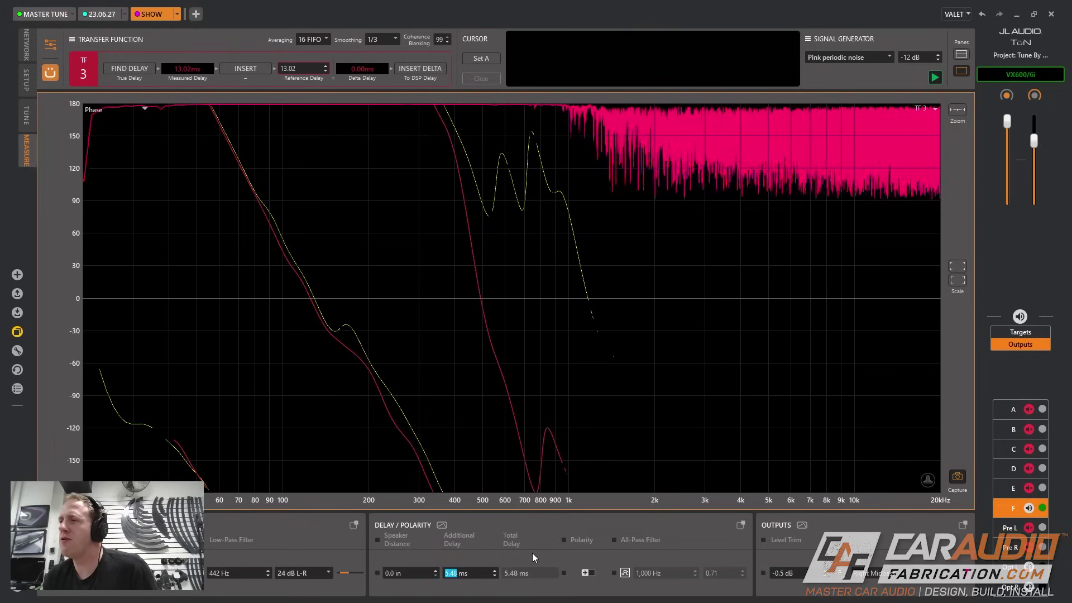
key("Down")
key("Down")
key("Down")
key("Down")
key("Down")
key("Down")
key("Down")
key("Down")
key("Down")
key("Down")
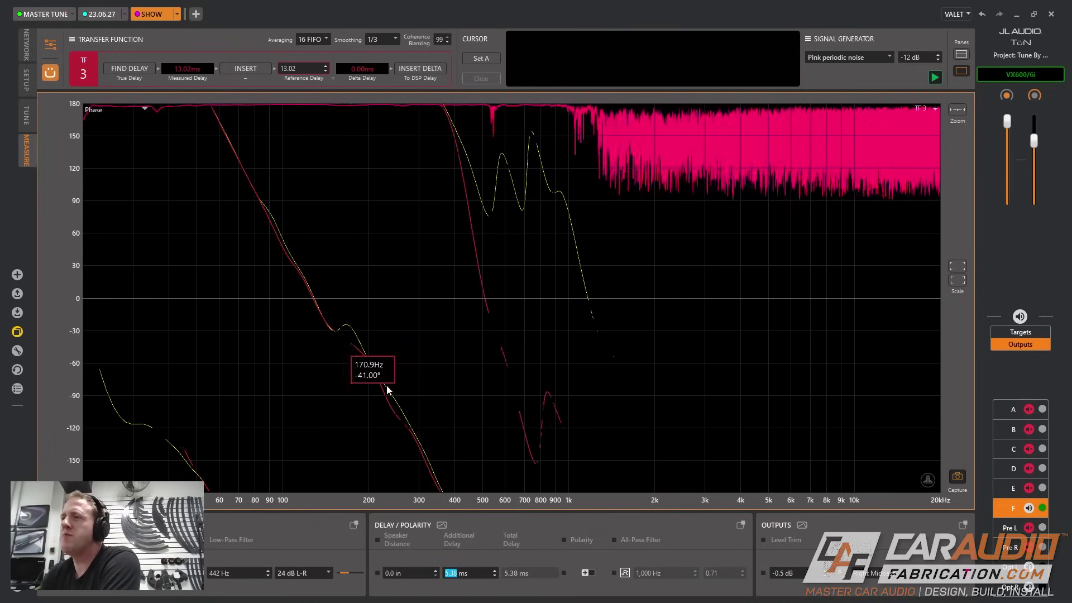
left_click_drag(387, 389, 239, 202)
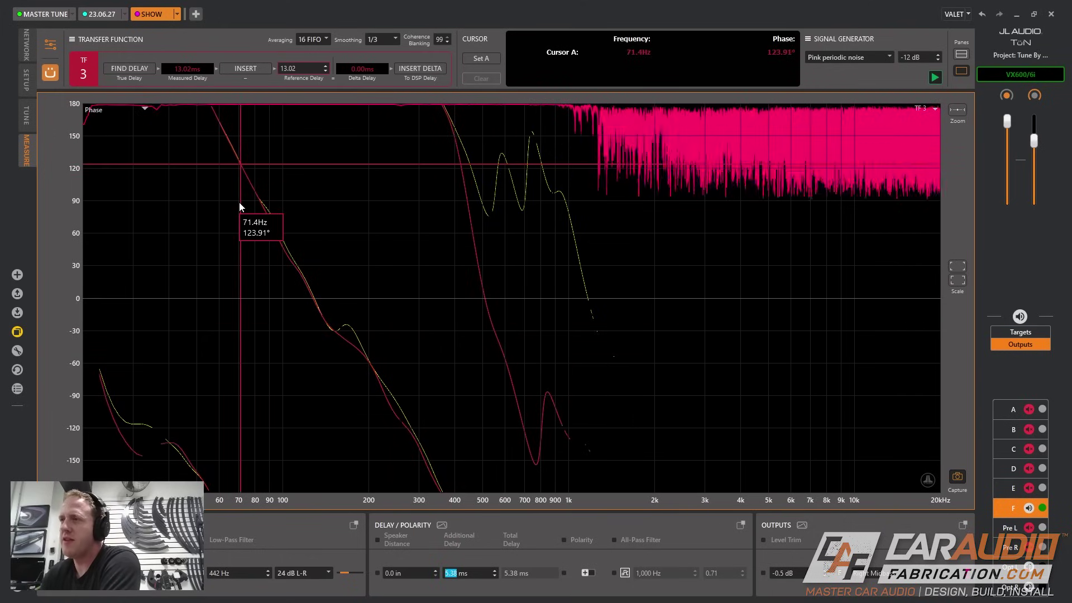
Step: Activate output E alongside F and capture their combined phase trace as "E before"
left_click(1013, 488)
mouse_move(894, 424)
left_mouse_down()
mouse_move(667, 385)
mouse_move(277, 259)
mouse_move(370, 300)
mouse_move(1042, 472)
left_mouse_up()
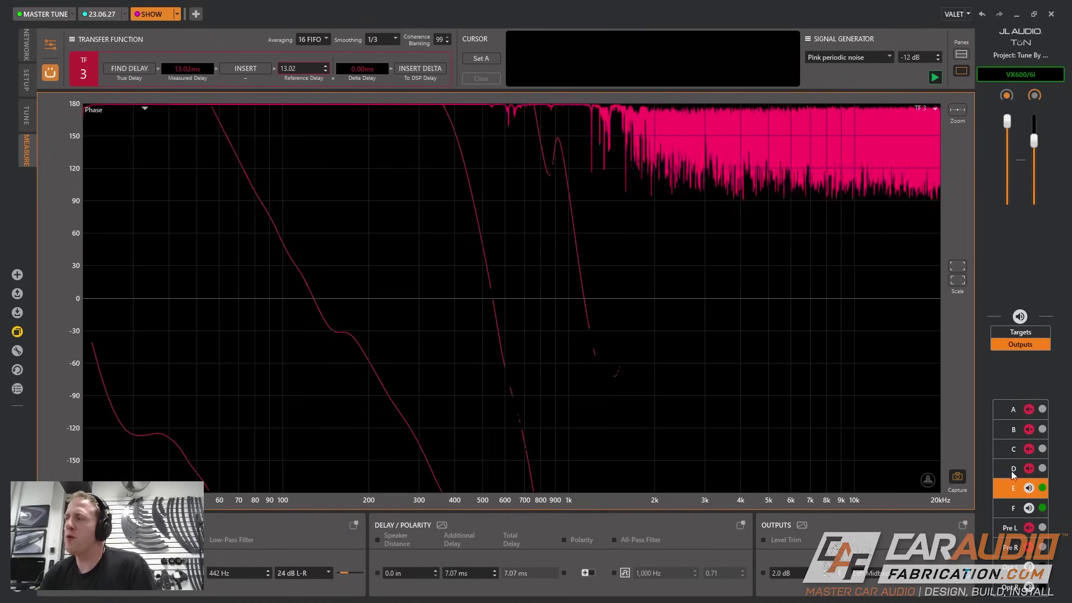
left_click_drag(473, 338, 414, 340)
key("space")
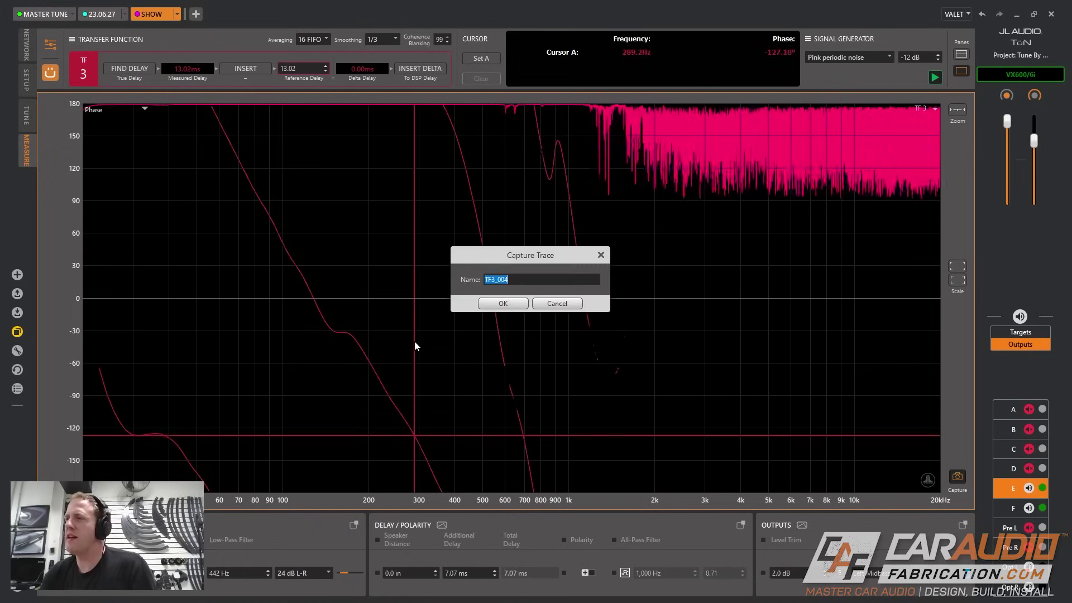
type("E before")
key("Return")
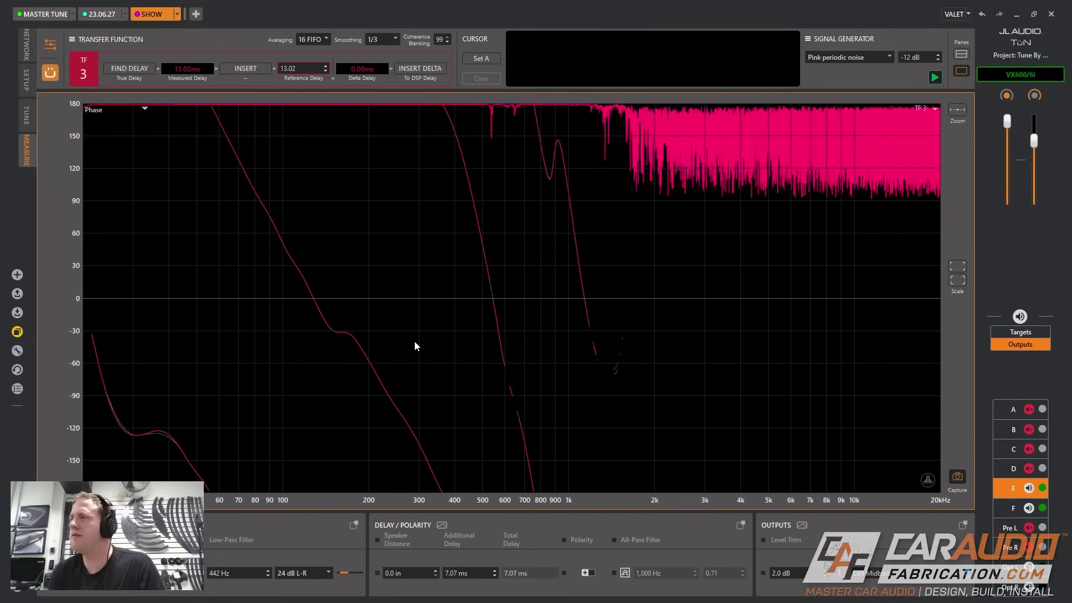
Step: Mute outputs E and F and unmute Pre L/R to compare its phase with the captured combined trace
left_click(1028, 489)
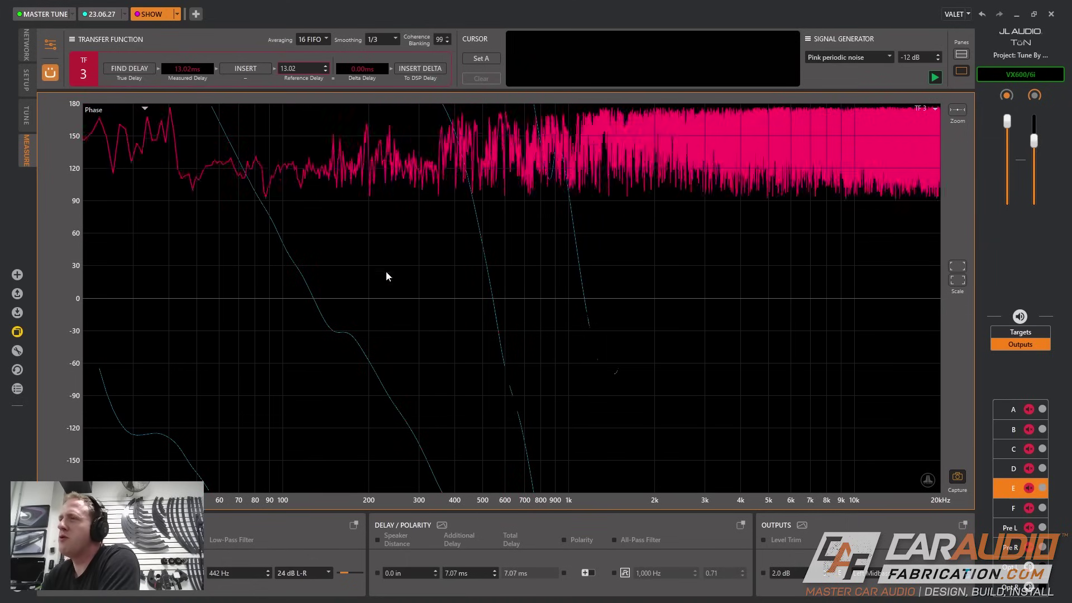
left_click(1029, 528)
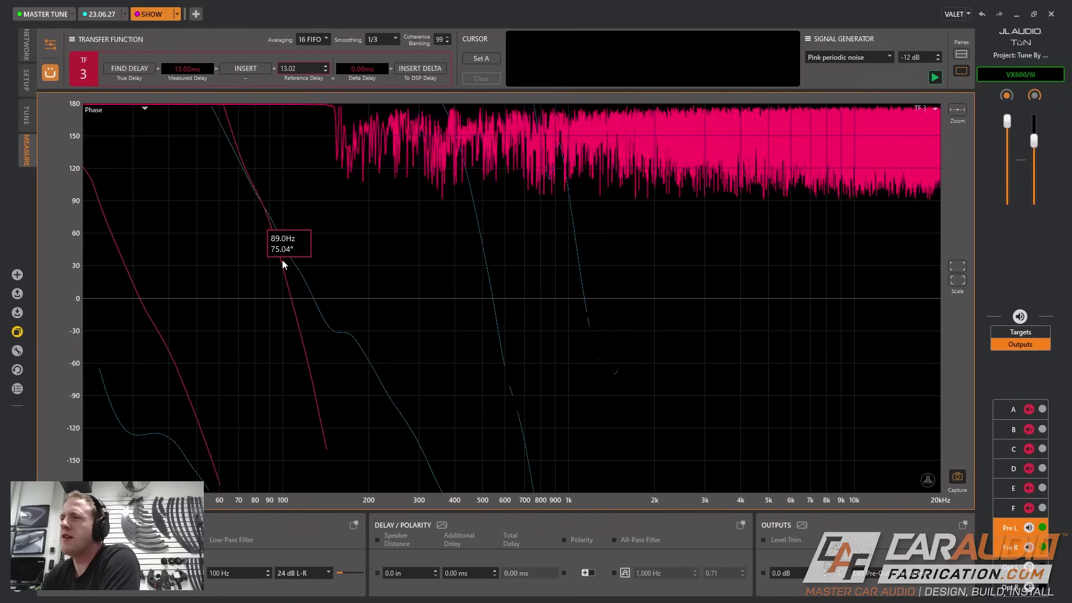
mouse_move(283, 260)
left_mouse_down()
mouse_move(324, 319)
mouse_move(243, 172)
mouse_move(272, 169)
mouse_move(279, 264)
mouse_move(244, 243)
mouse_move(259, 195)
mouse_move(218, 115)
mouse_move(274, 208)
mouse_move(280, 243)
left_mouse_up()
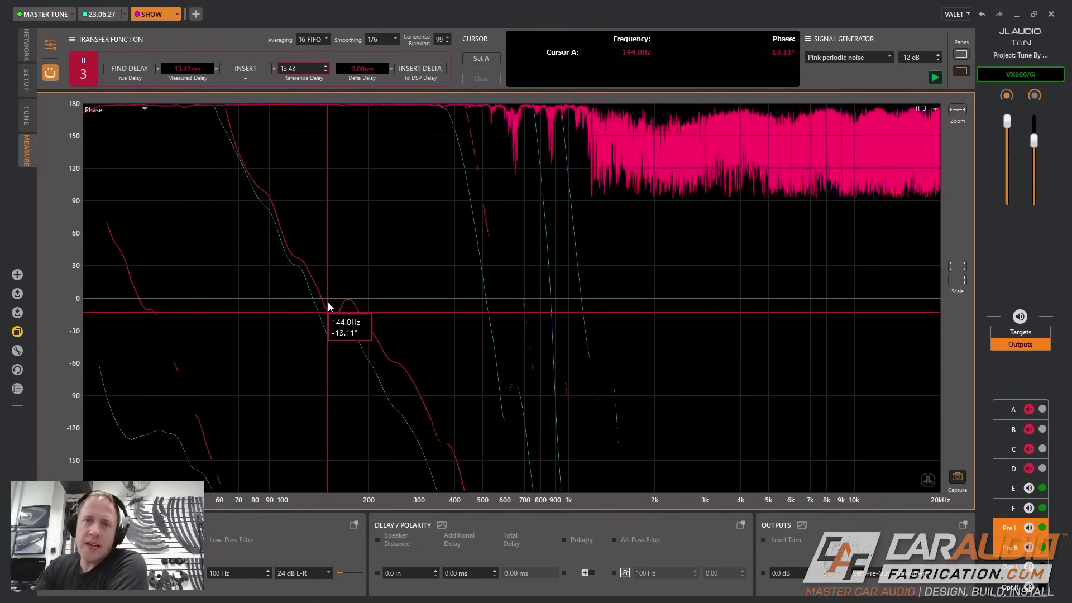
Step: Change the graph from Phase to RTA and inspect the summed response of outputs E, F and Pre L/R
mouse_move(329, 306)
left_mouse_down()
mouse_move(249, 162)
mouse_move(398, 351)
mouse_move(283, 176)
mouse_move(139, 111)
left_mouse_up()
left_click(139, 110)
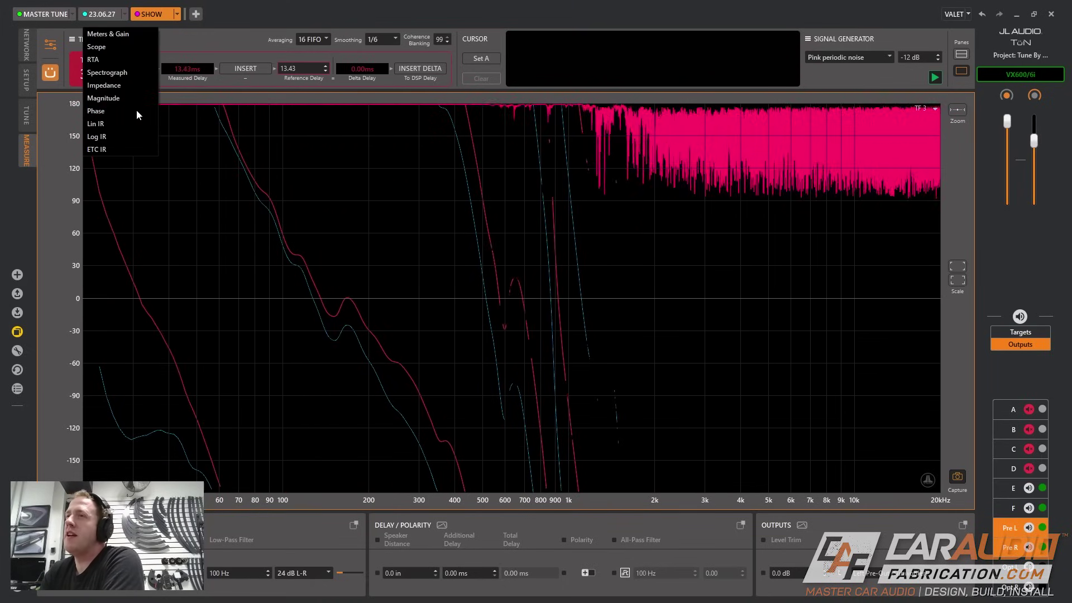
left_click(102, 59)
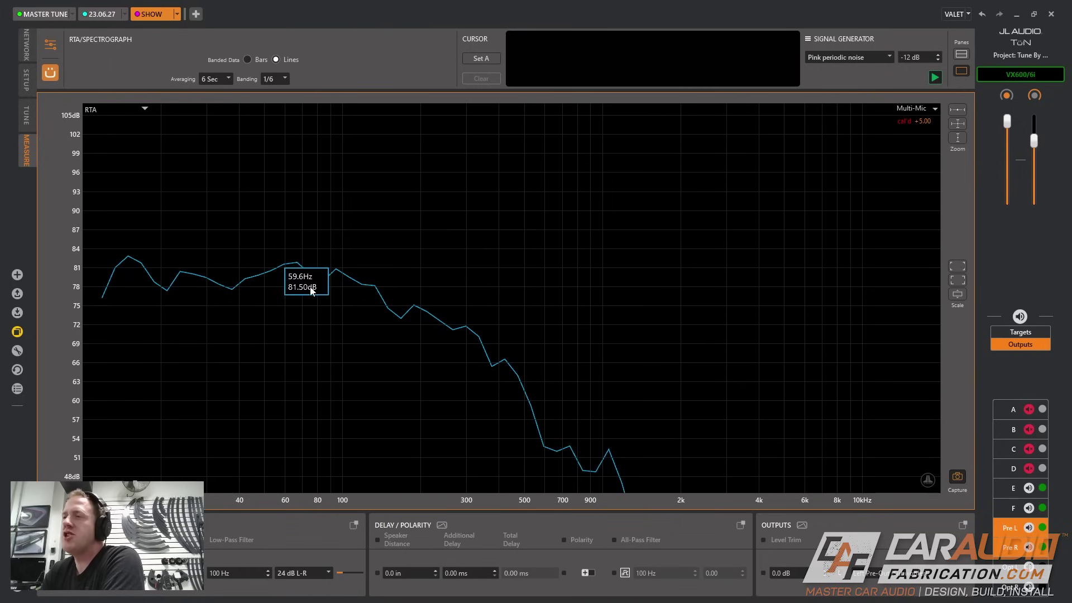
mouse_move(283, 267)
left_mouse_down()
mouse_move(225, 318)
mouse_move(158, 310)
mouse_move(139, 262)
mouse_move(338, 269)
mouse_move(329, 280)
mouse_move(173, 282)
left_mouse_up()
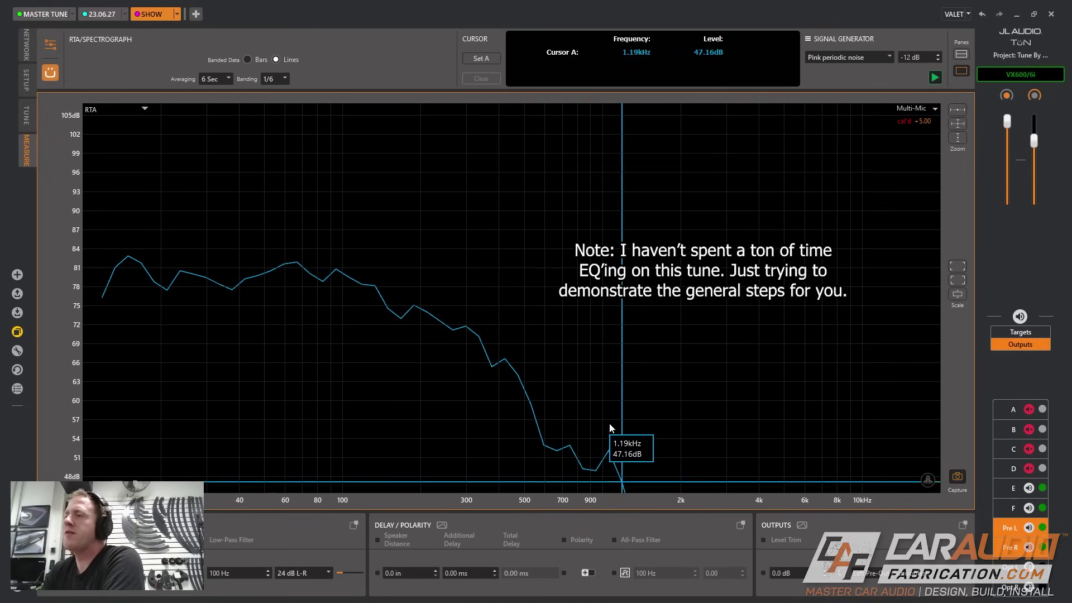
Step: Invert the Pre L/R polarity to compare the summed response around the subwoofer crossover
left_click_drag(608, 423, 575, 346)
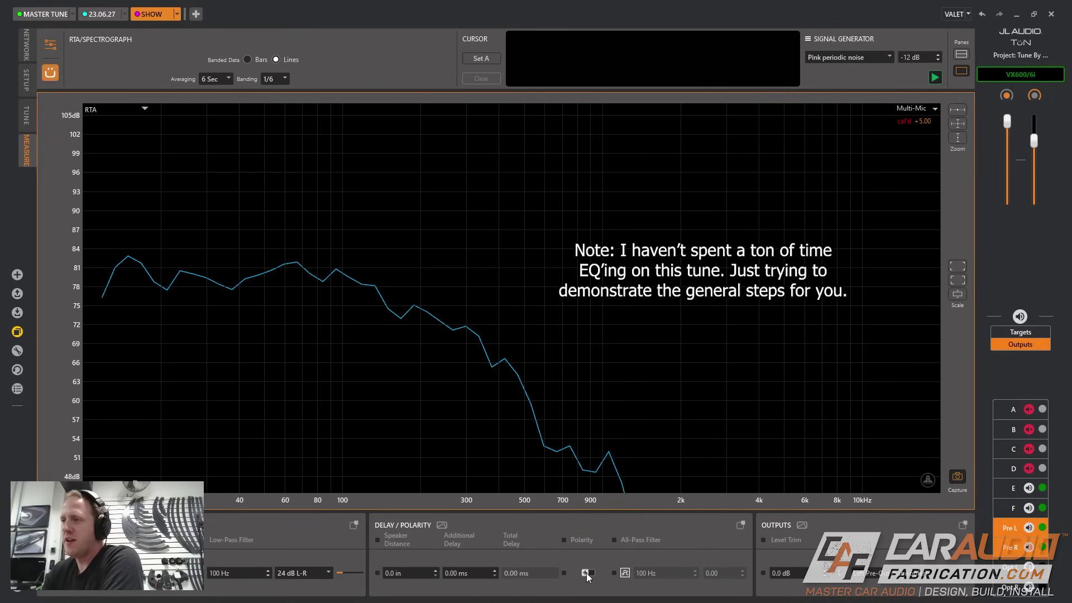
left_click_drag(268, 280, 288, 245)
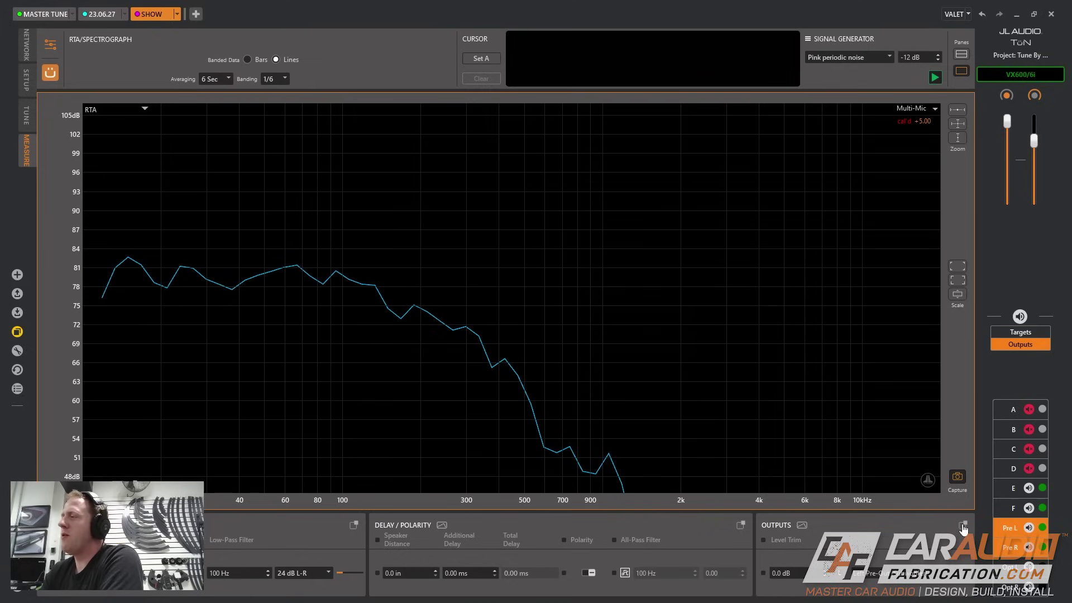
left_click_drag(374, 262, 352, 260)
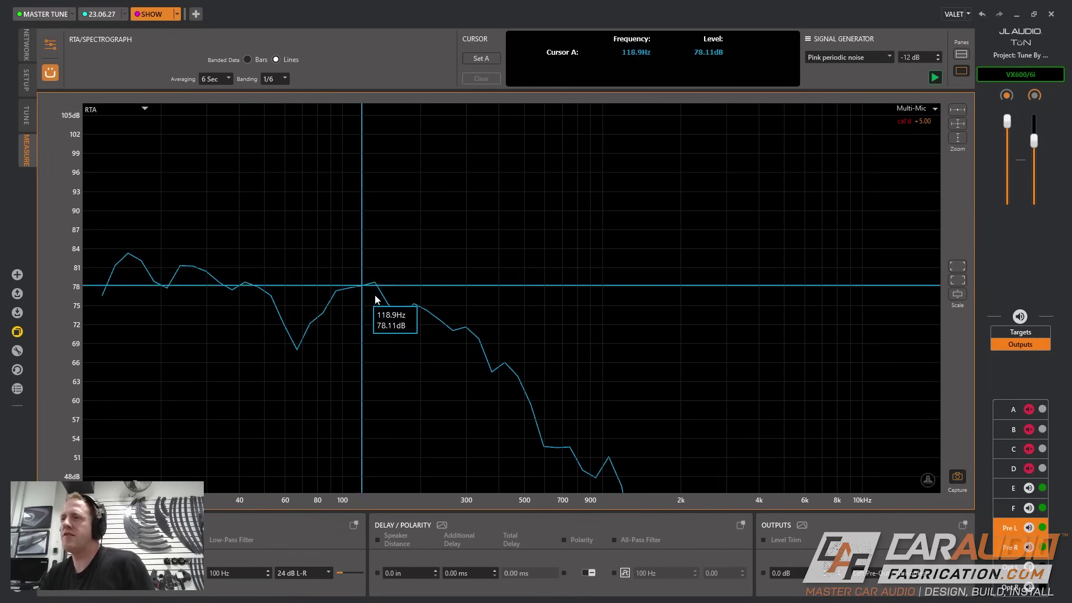
Step: Restore normal Pre L/R polarity and unmute outputs E and F to check their sum with Pre L/R
key("F2")
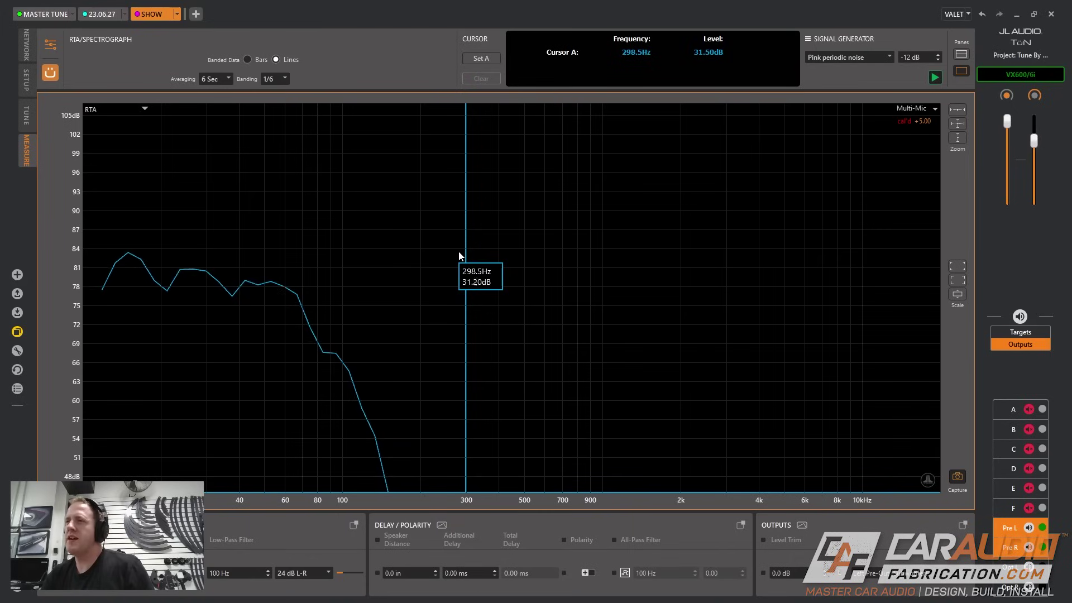
left_click(1029, 489)
left_click(1029, 507)
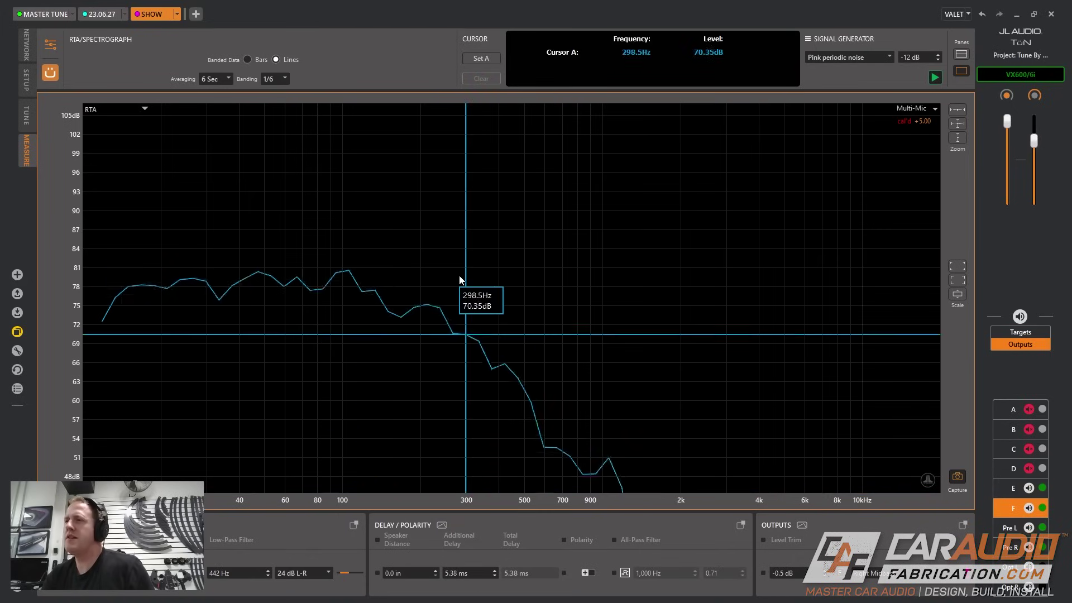